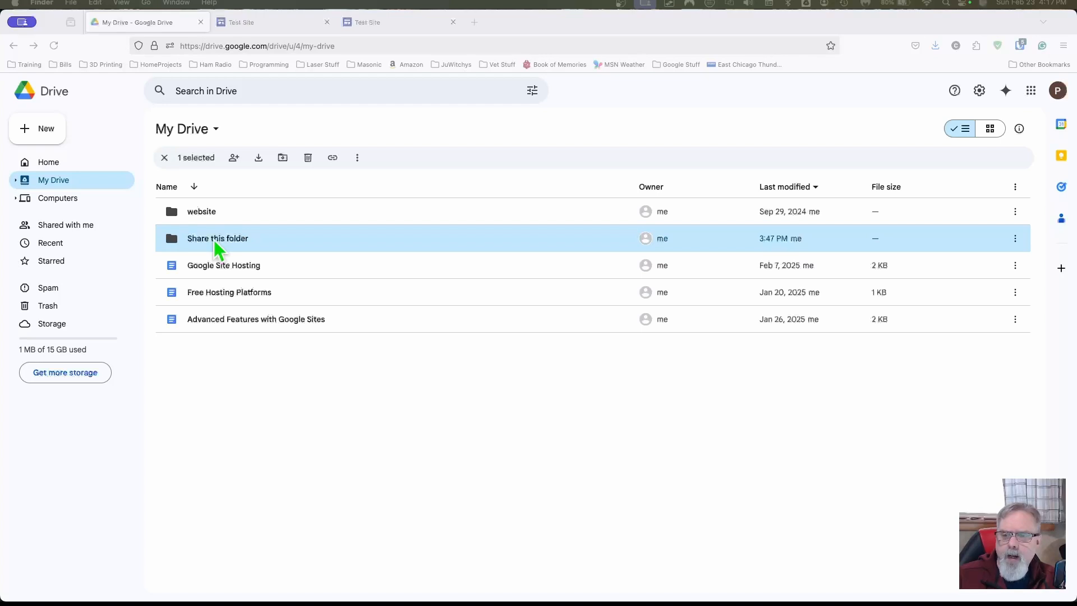
Step: Check that Share this folder holds folder test and testing, then return to the Test Site editor
{"action": "left_click", "coordinate": [217, 249]}
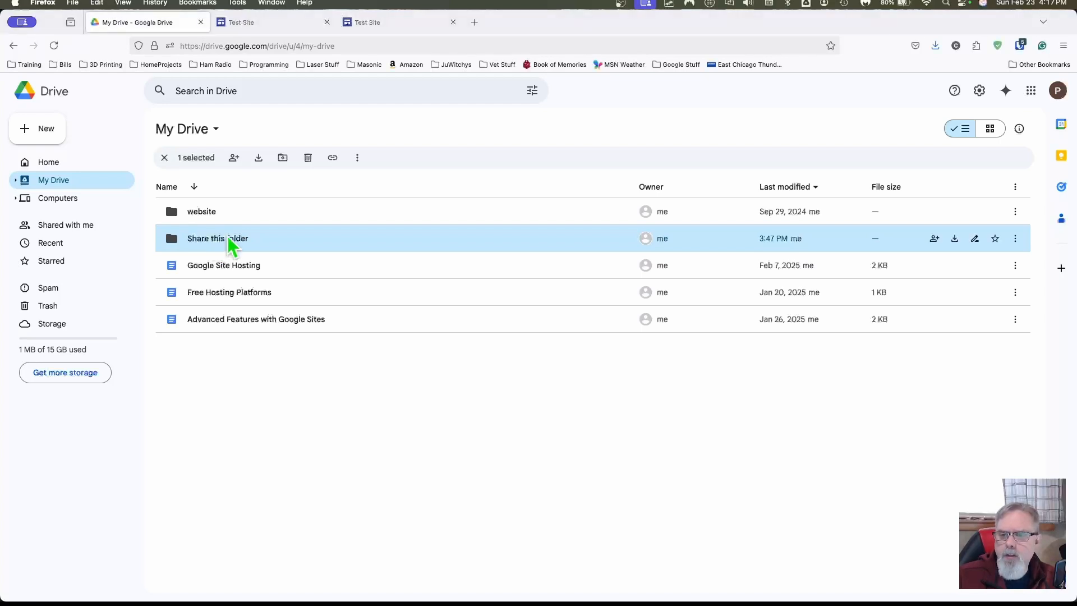
{"action": "double_click", "coordinate": [227, 237]}
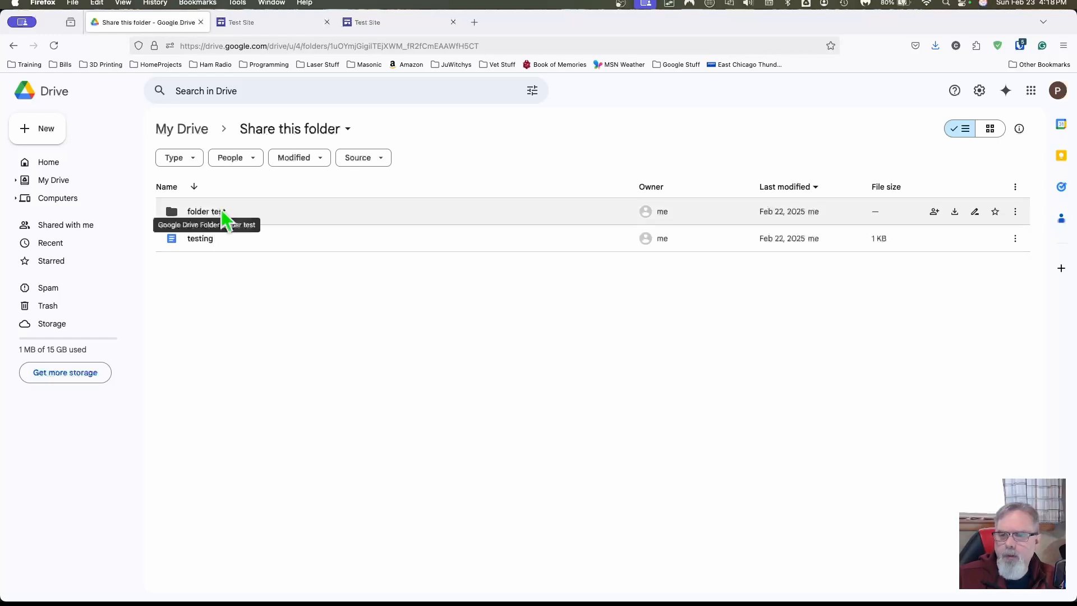
{"action": "left_click", "coordinate": [185, 129]}
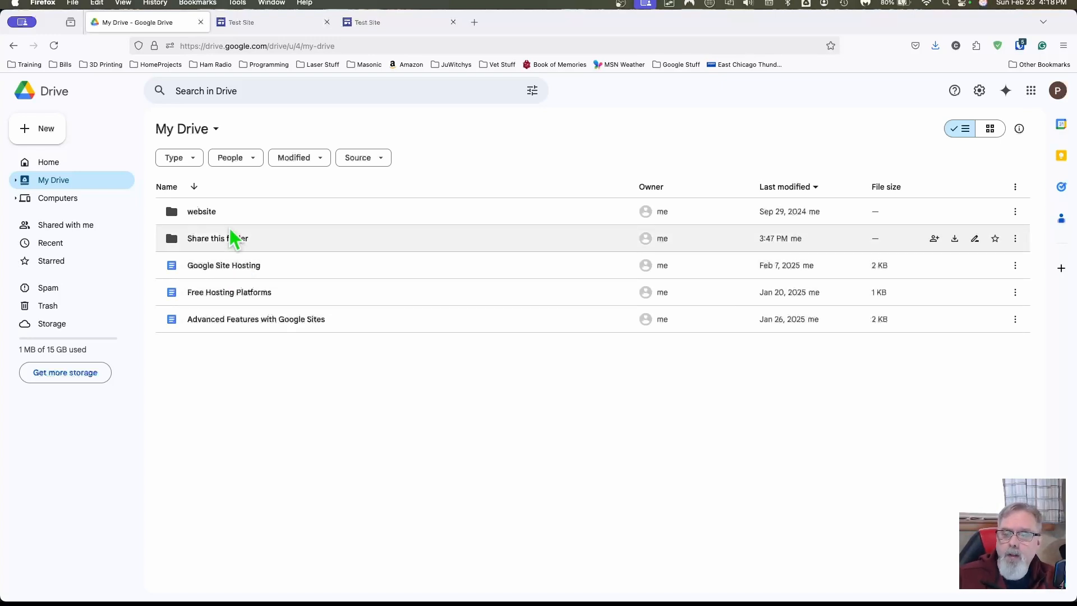
{"action": "left_click", "coordinate": [284, 24]}
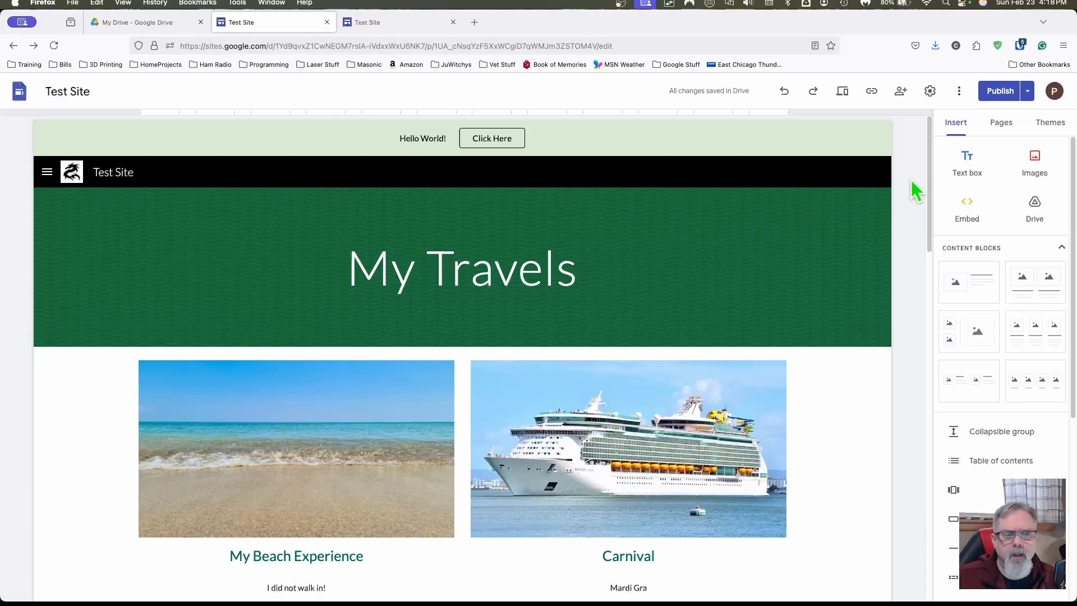
Step: Insert the Share this folder Drive folder into the Demo of Heading section
{"action": "scroll", "coordinate": [911, 181], "scroll_direction": "down", "scroll_amount": 1}
{"action": "scroll", "coordinate": [911, 180], "scroll_direction": "down", "scroll_amount": 5}
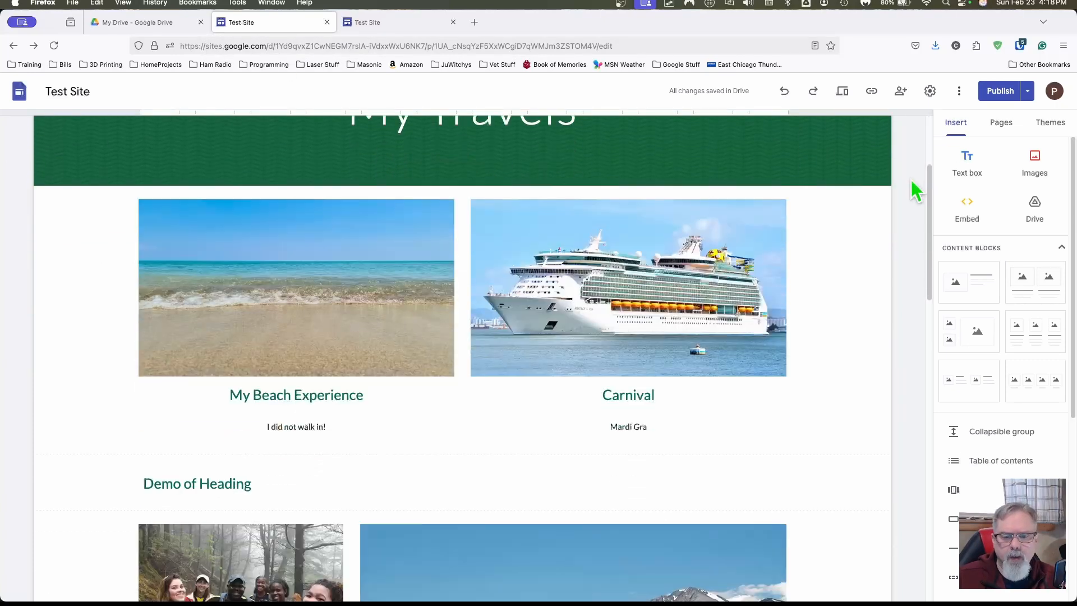
{"action": "scroll", "coordinate": [911, 180], "scroll_direction": "down", "scroll_amount": 1}
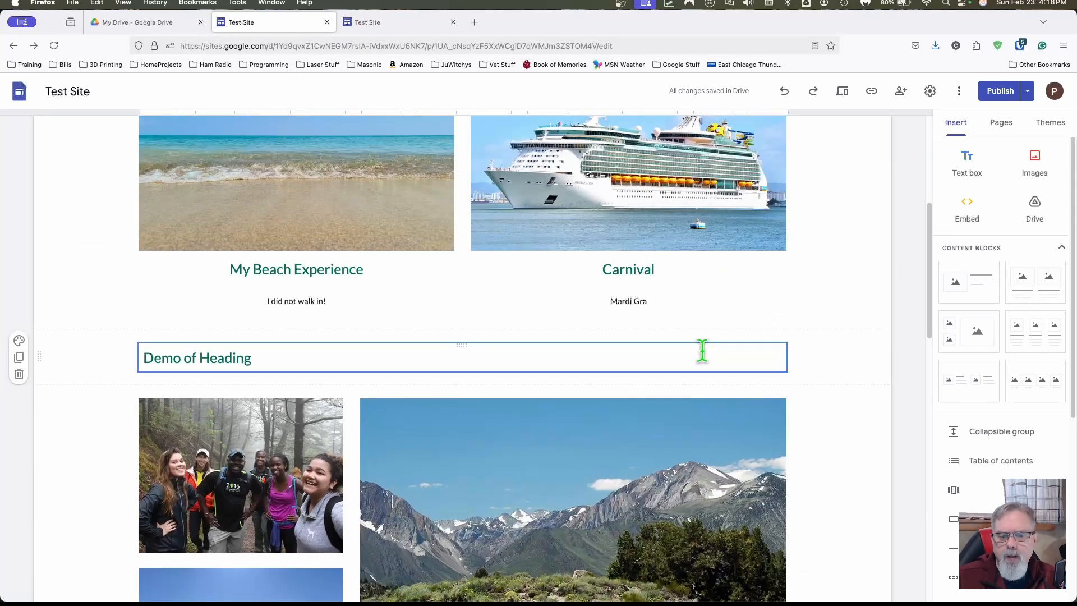
{"action": "left_click", "coordinate": [702, 353]}
{"action": "left_click", "coordinate": [836, 366]}
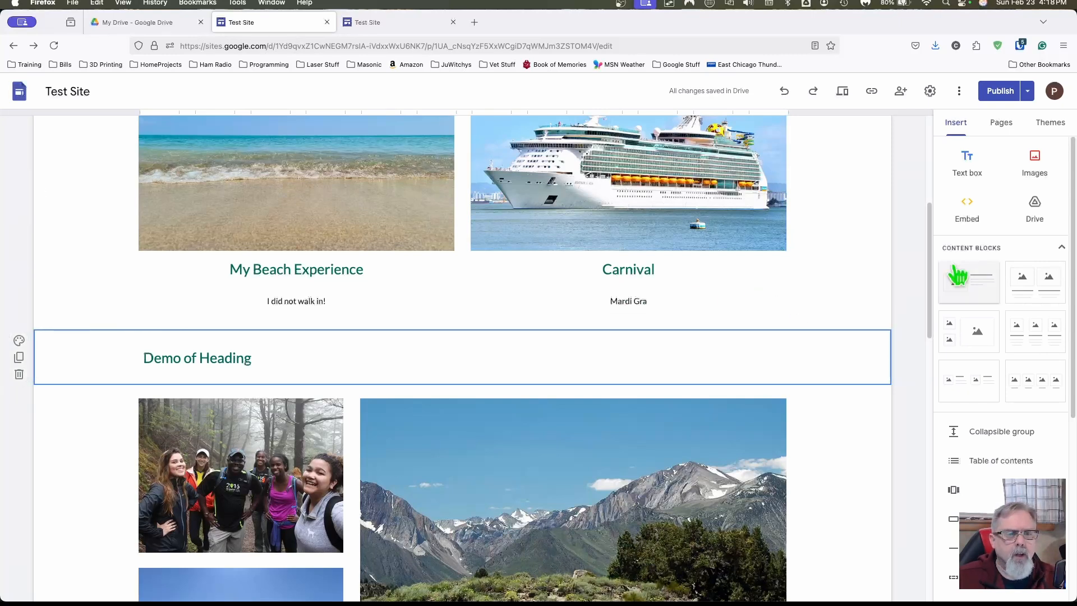
{"action": "left_click", "coordinate": [1036, 213]}
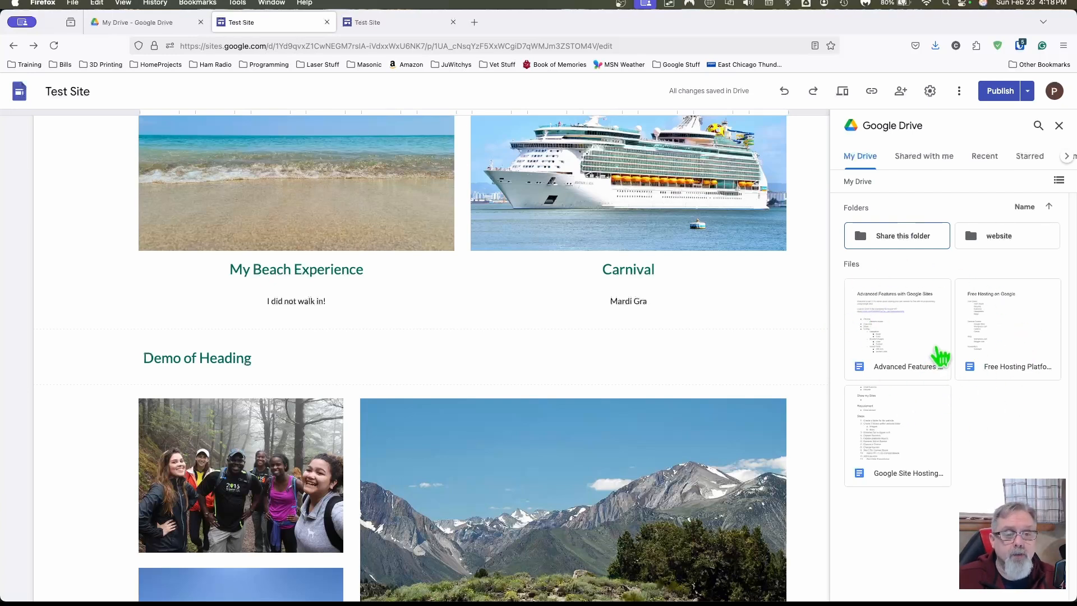
{"action": "left_click", "coordinate": [873, 241]}
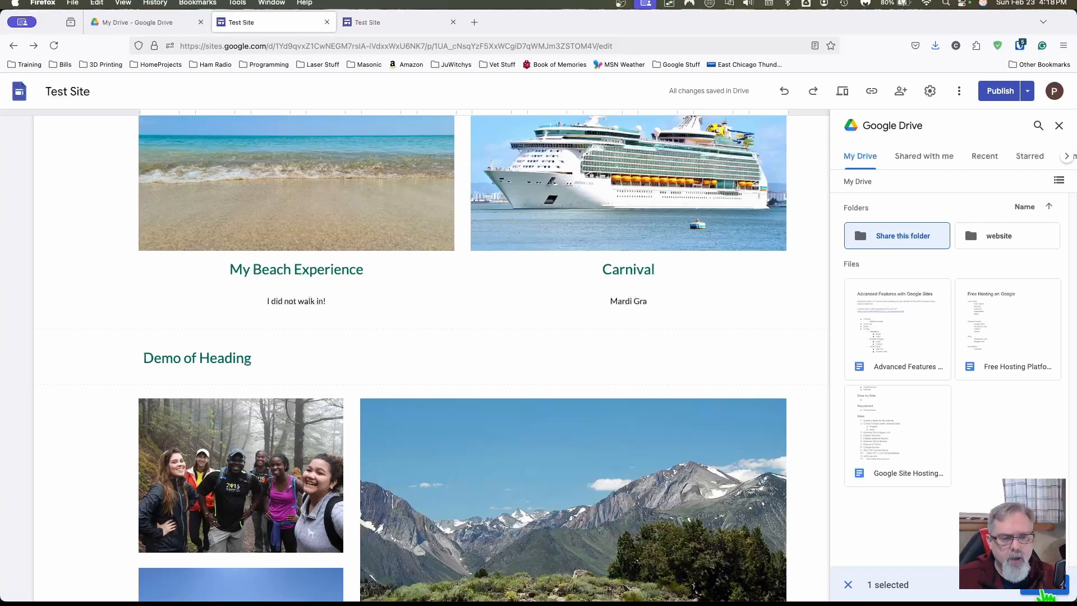
{"action": "left_click", "coordinate": [1044, 589]}
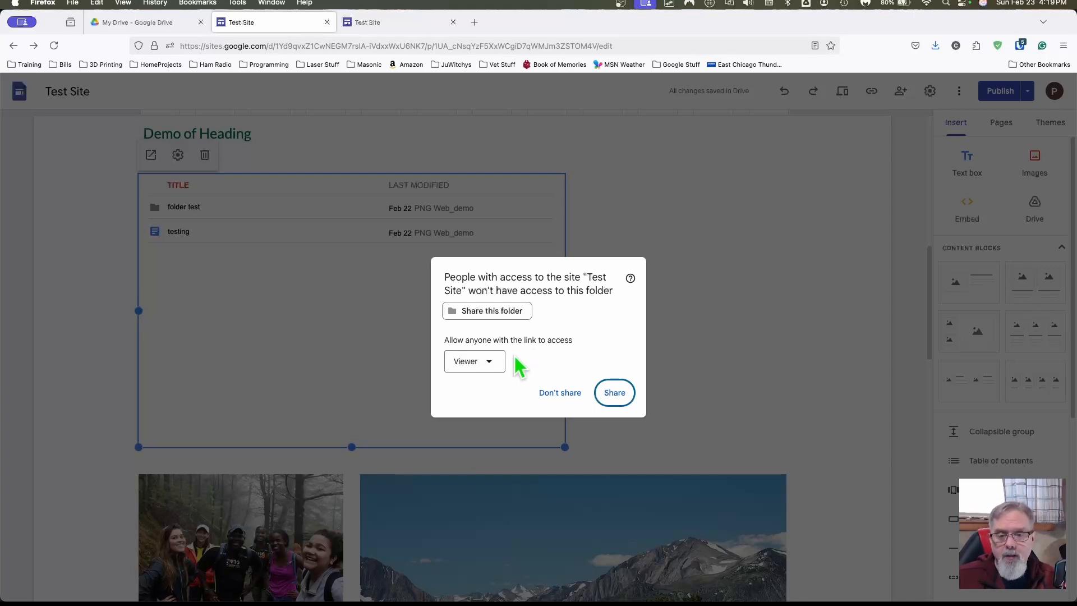
Step: Share the embedded folder with anyone who has the link as Viewer
{"action": "left_click", "coordinate": [493, 361]}
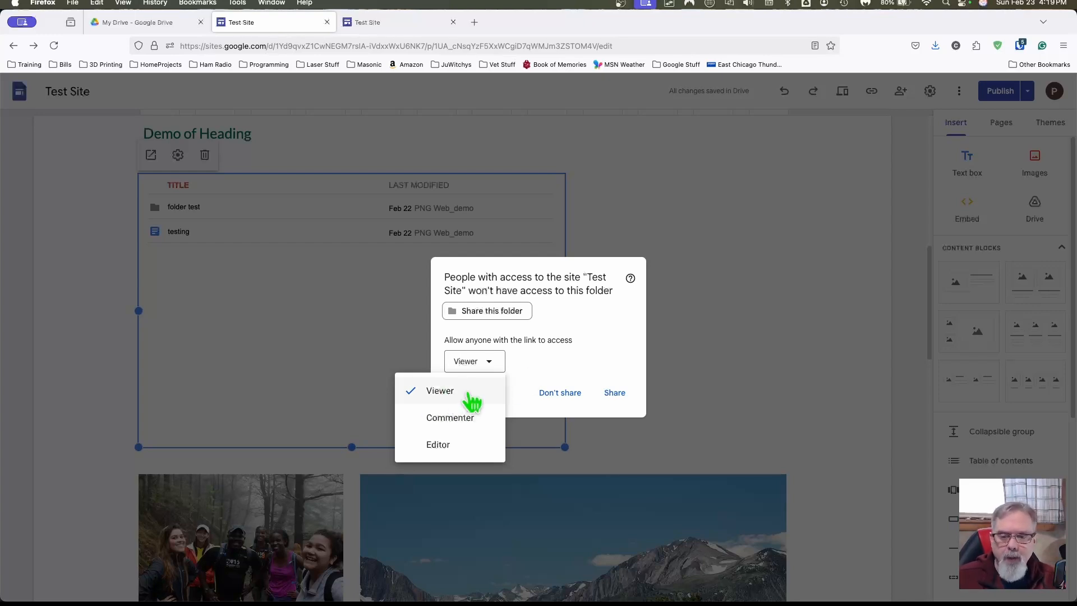
{"action": "left_click", "coordinate": [570, 372]}
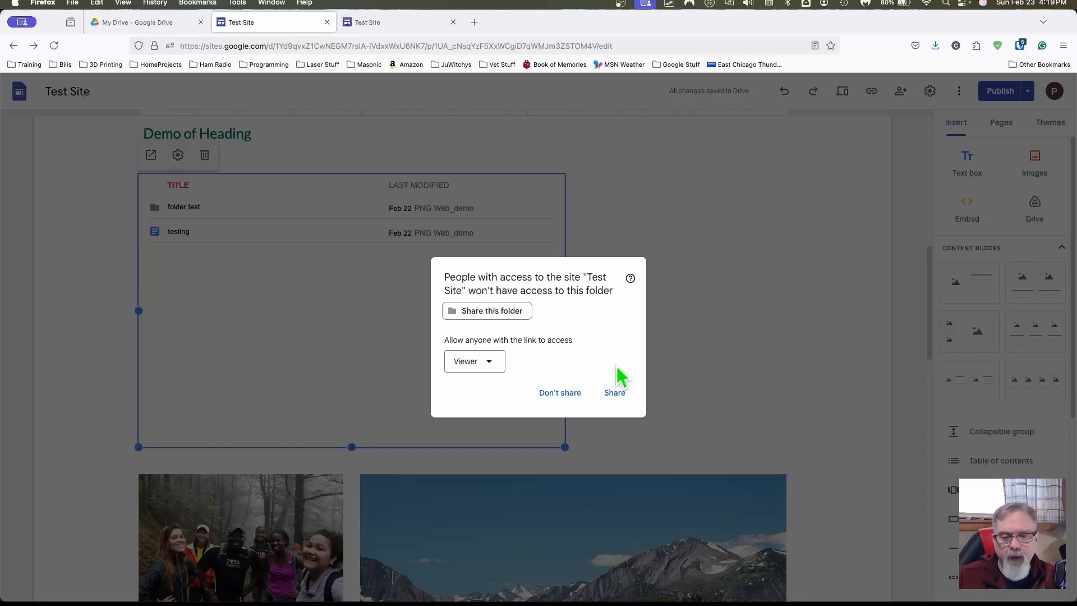
{"action": "left_click", "coordinate": [617, 394]}
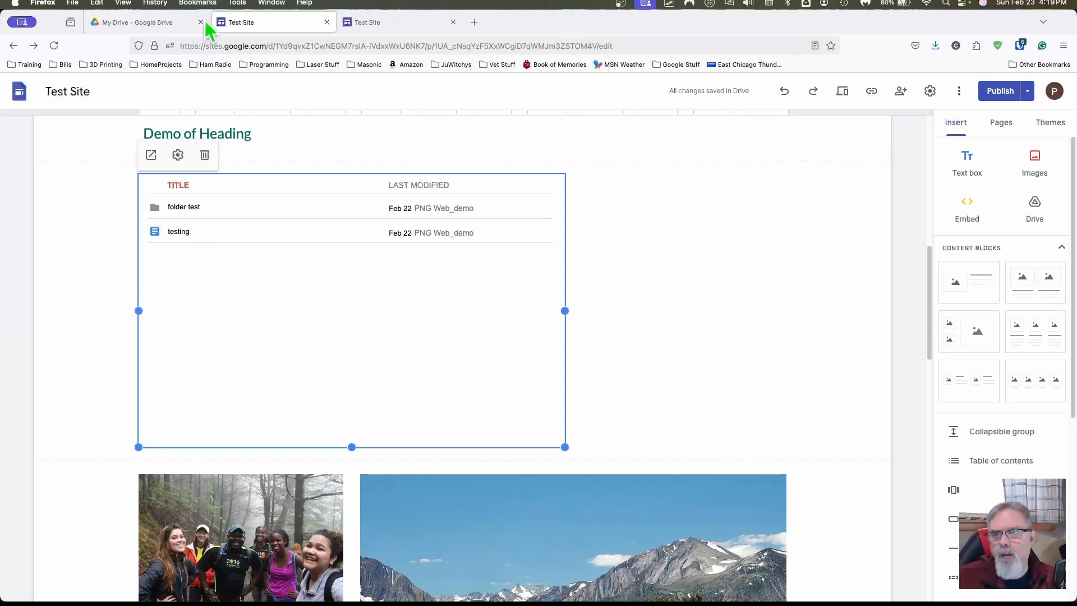
Step: Verify in Drive that Share this folder's contents show as shared, then go back to Test Site
{"action": "left_click", "coordinate": [145, 22]}
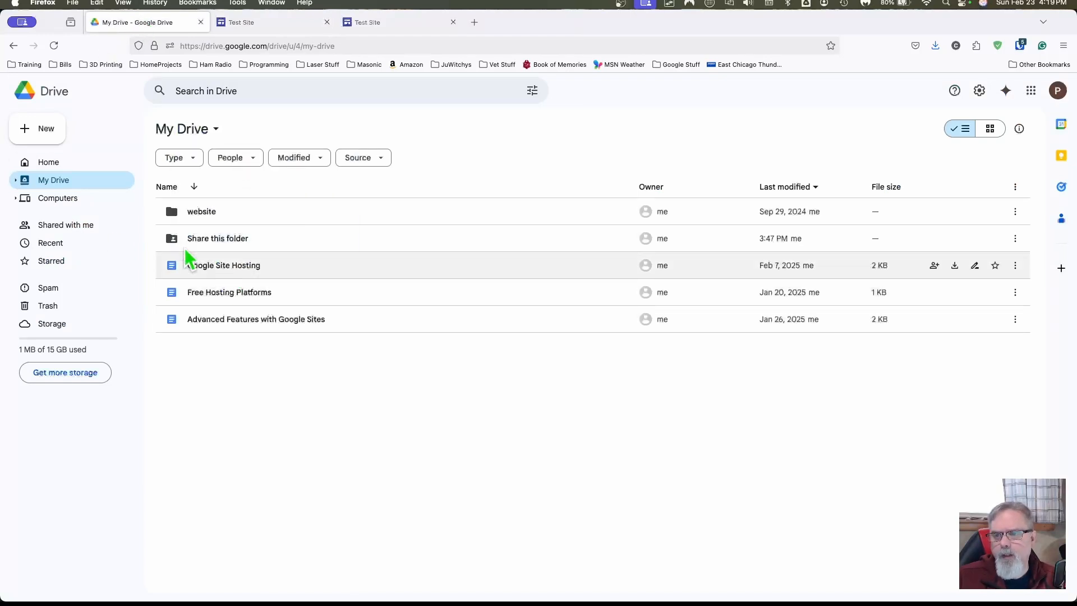
{"action": "double_click", "coordinate": [221, 240]}
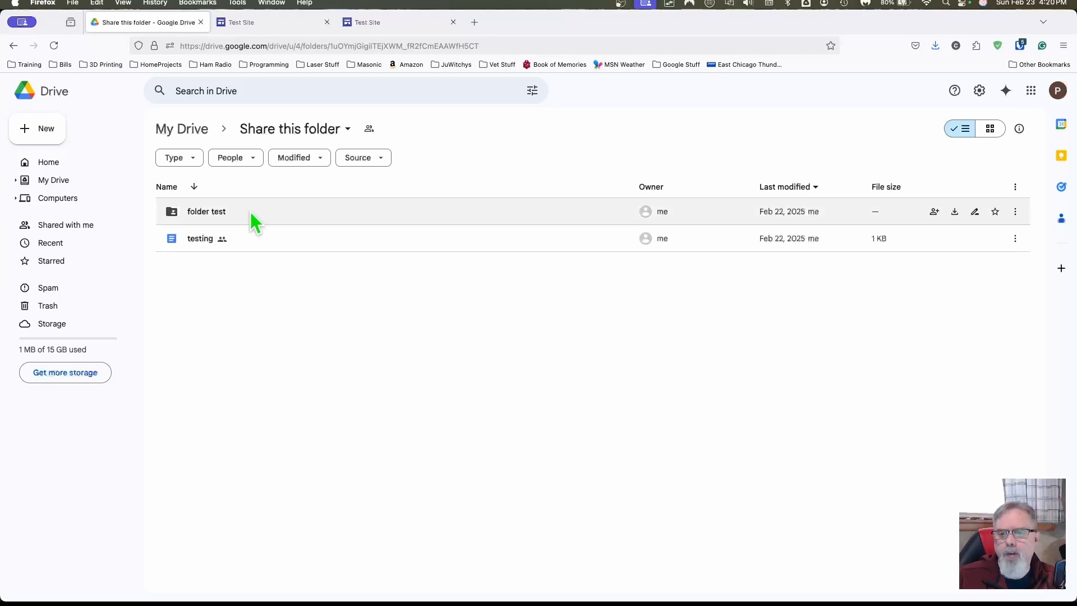
{"action": "left_click", "coordinate": [226, 21]}
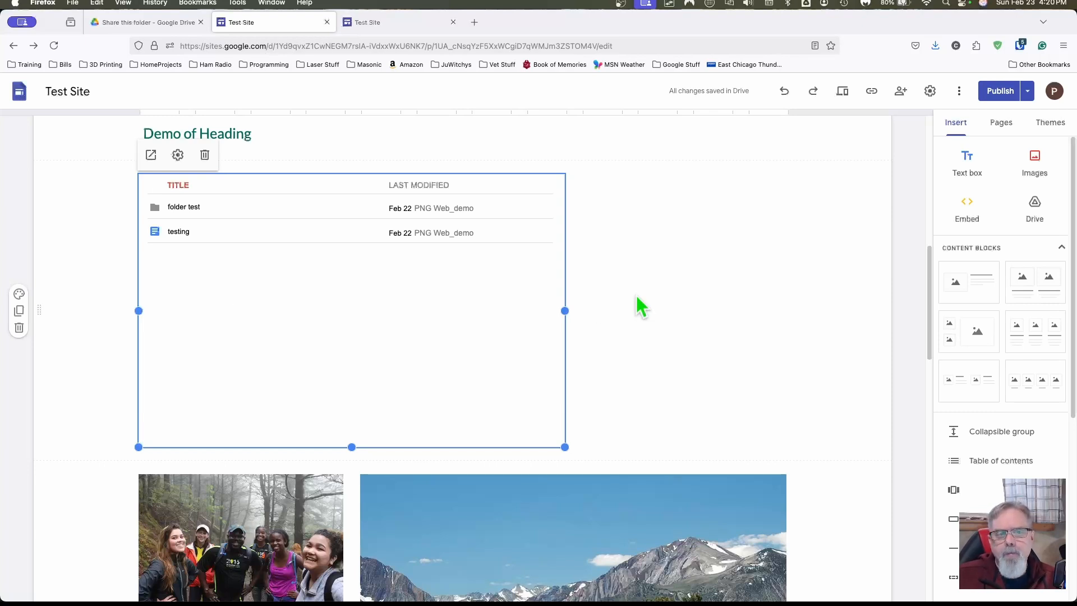
Step: Review the draft against the currently published site and publish the changes
{"action": "left_click", "coordinate": [998, 93]}
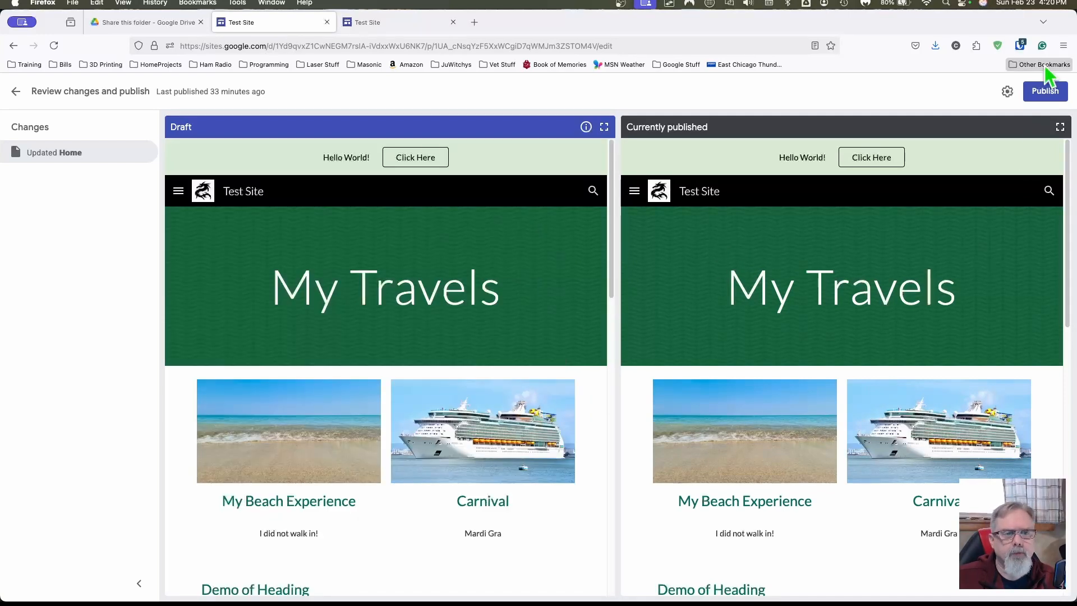
{"action": "scroll", "coordinate": [805, 260], "scroll_direction": "down", "scroll_amount": 2}
{"action": "scroll", "coordinate": [477, 348], "scroll_direction": "down", "scroll_amount": 5}
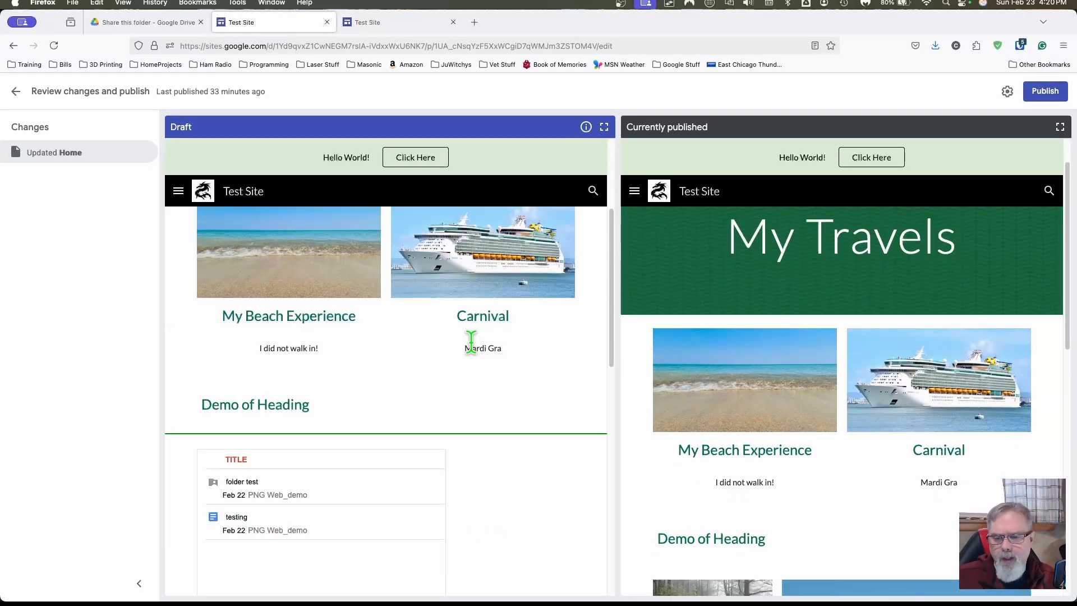
{"action": "scroll", "coordinate": [474, 351], "scroll_direction": "down", "scroll_amount": 3}
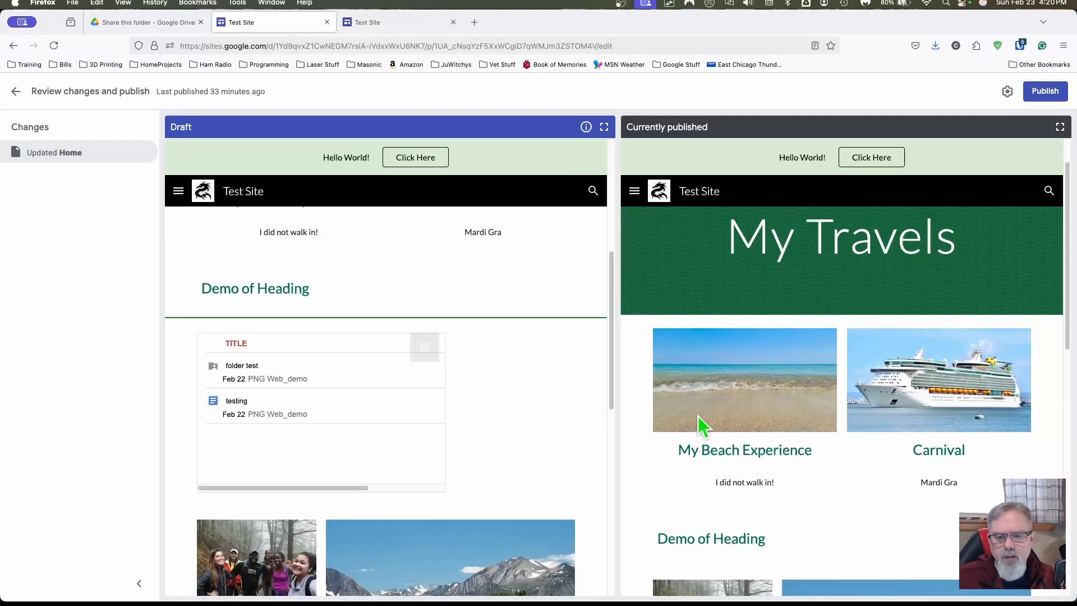
{"action": "scroll", "coordinate": [730, 409], "scroll_direction": "down", "scroll_amount": 4}
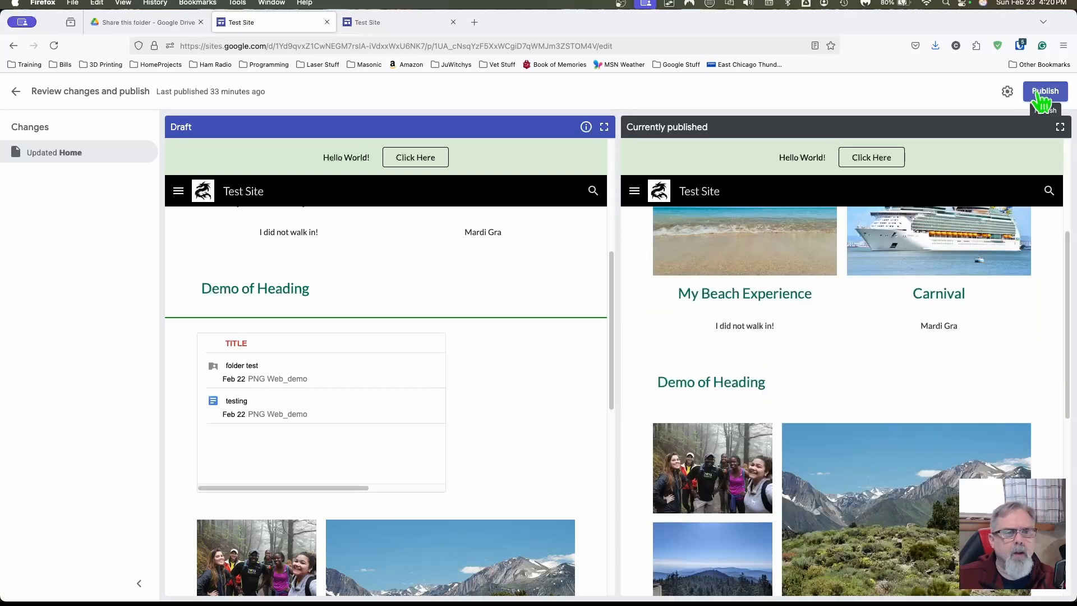
{"action": "left_click", "coordinate": [1042, 96]}
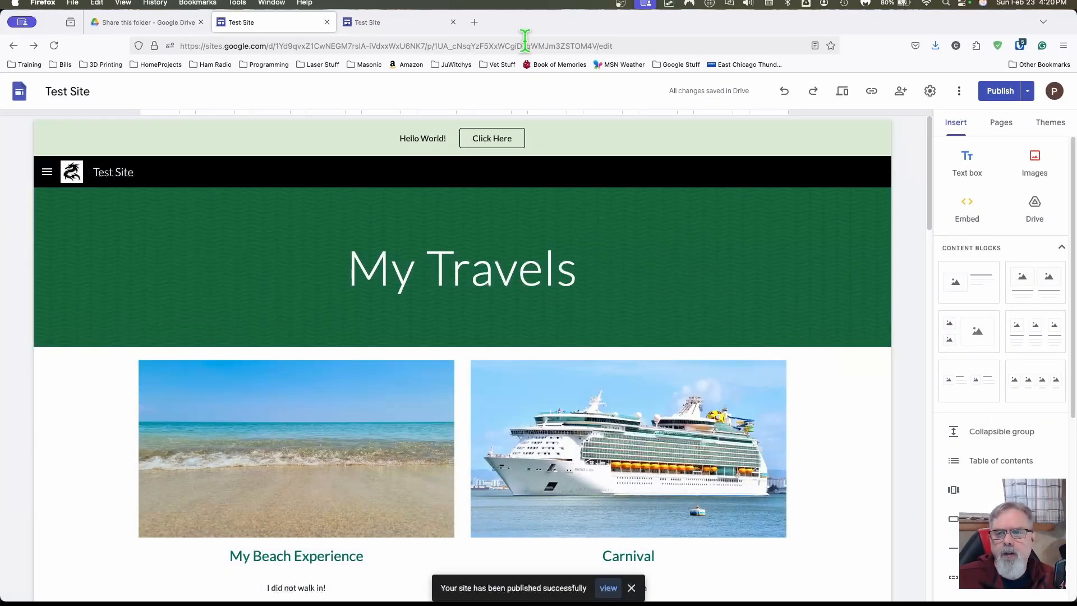
Step: Reload the live Test Site and copy its page address from the address bar
{"action": "left_click", "coordinate": [365, 26]}
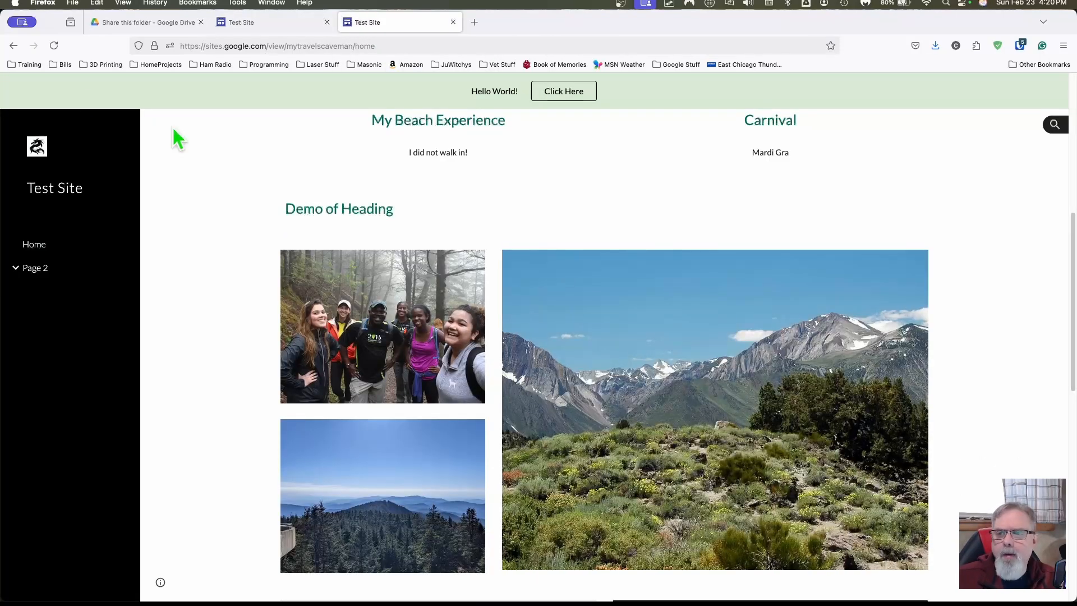
{"action": "left_click", "coordinate": [54, 50]}
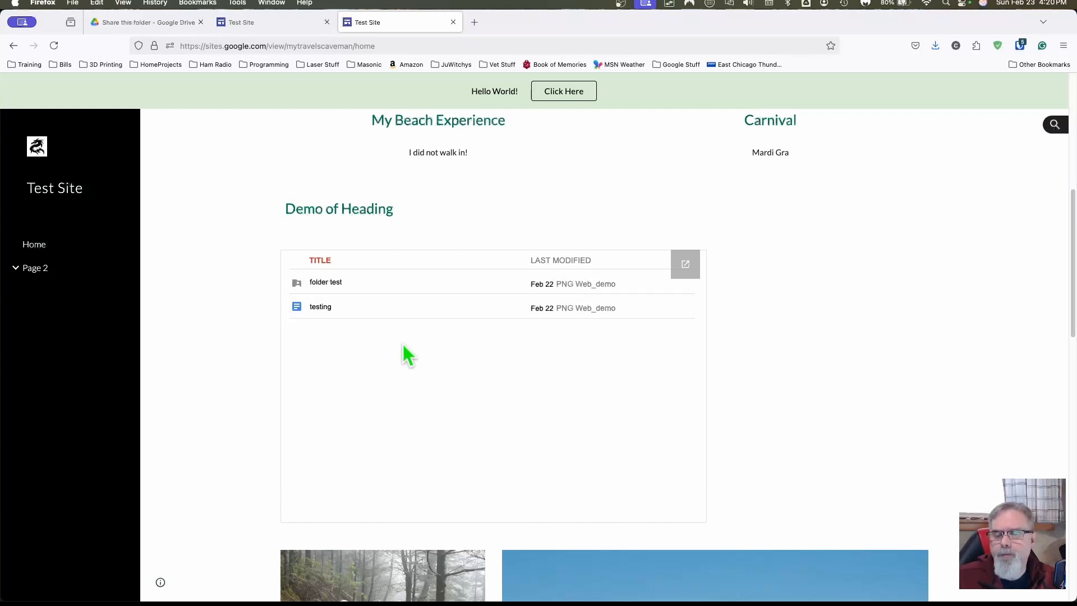
{"action": "left_click", "coordinate": [397, 46]}
{"action": "right_click", "coordinate": [276, 51]}
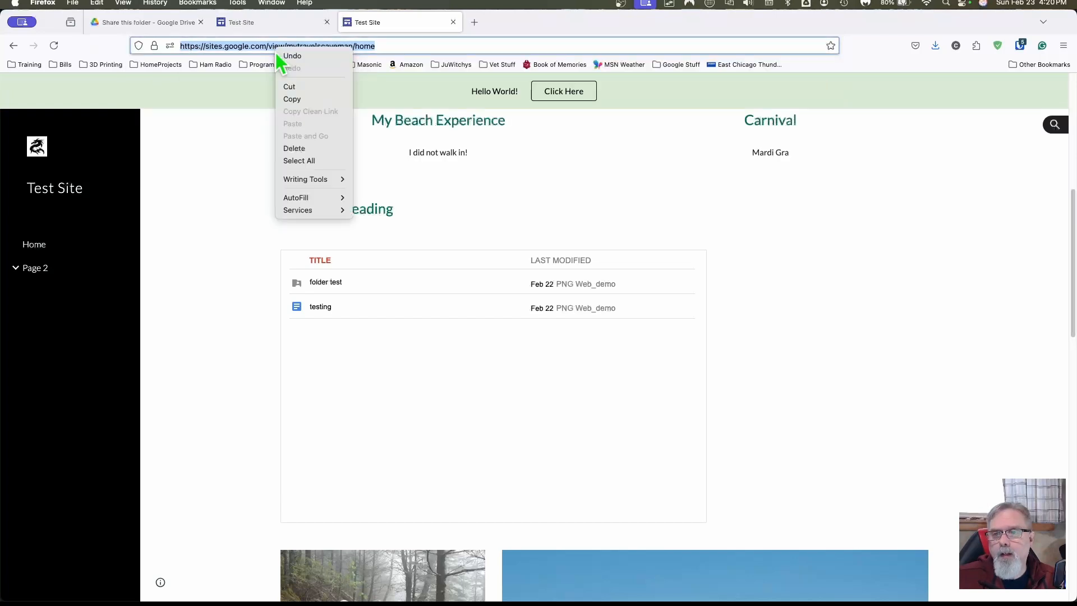
{"action": "left_click", "coordinate": [301, 98]}
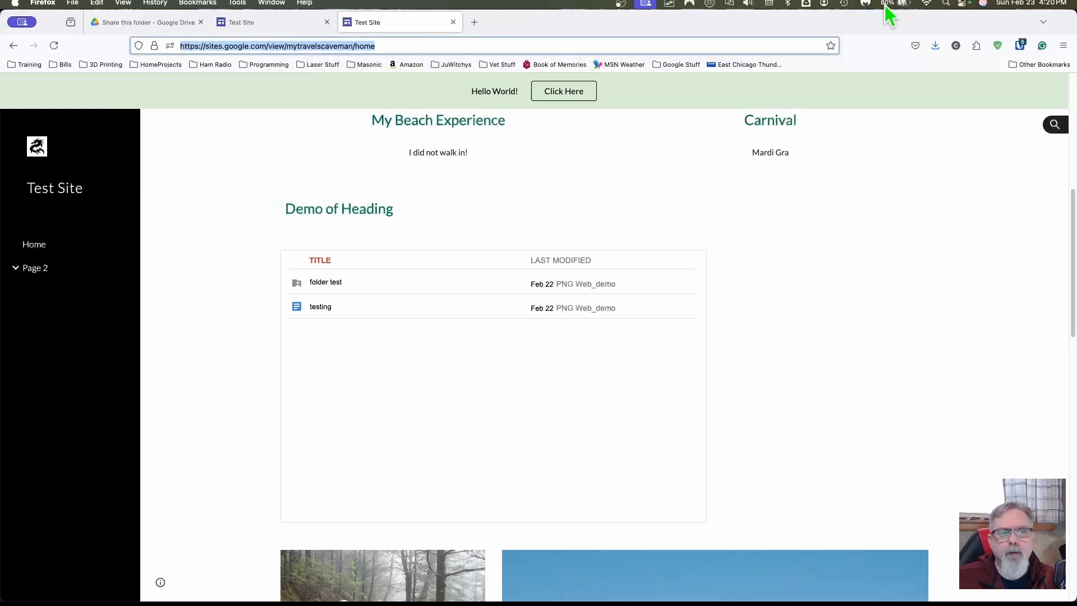
{"action": "left_click", "coordinate": [1063, 45]}
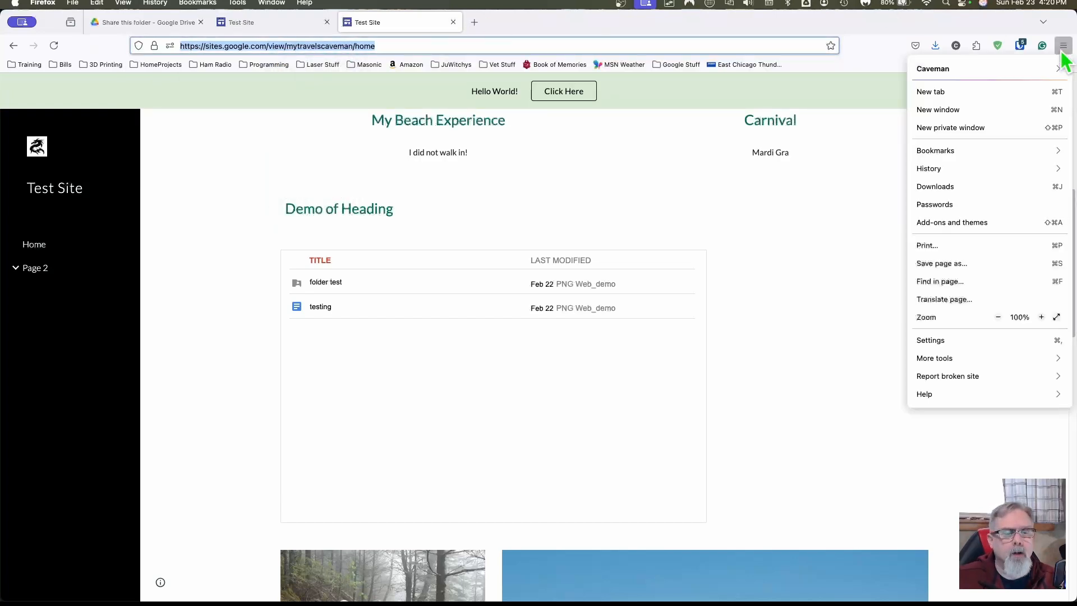
Step: Load the published Test Site's address in a maximized private window
{"action": "left_click", "coordinate": [986, 128]}
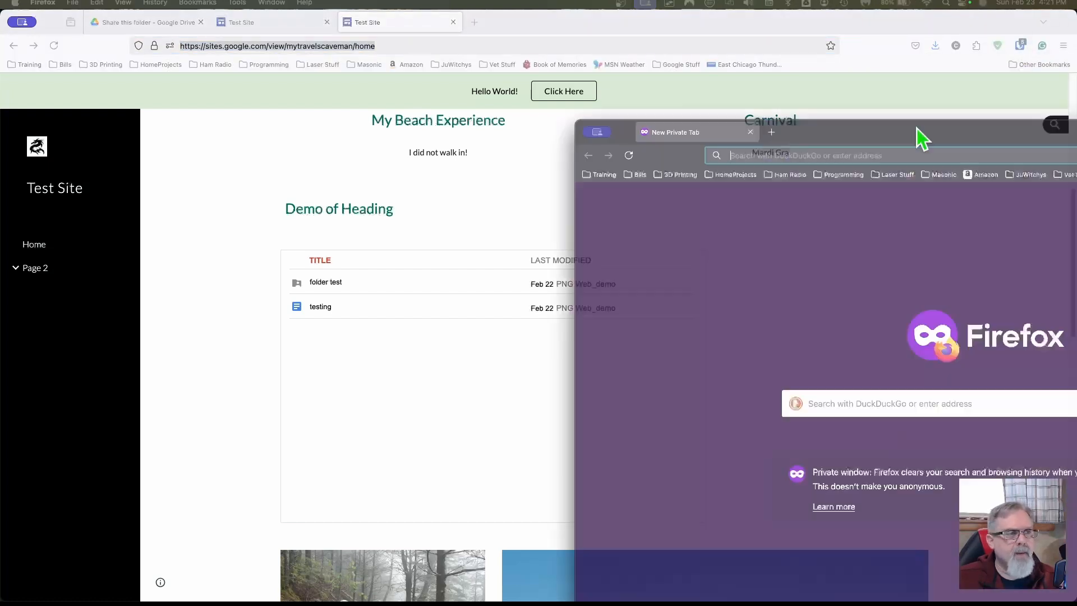
{"action": "left_click_drag", "start_coordinate": [916, 131], "coordinate": [467, 74]}
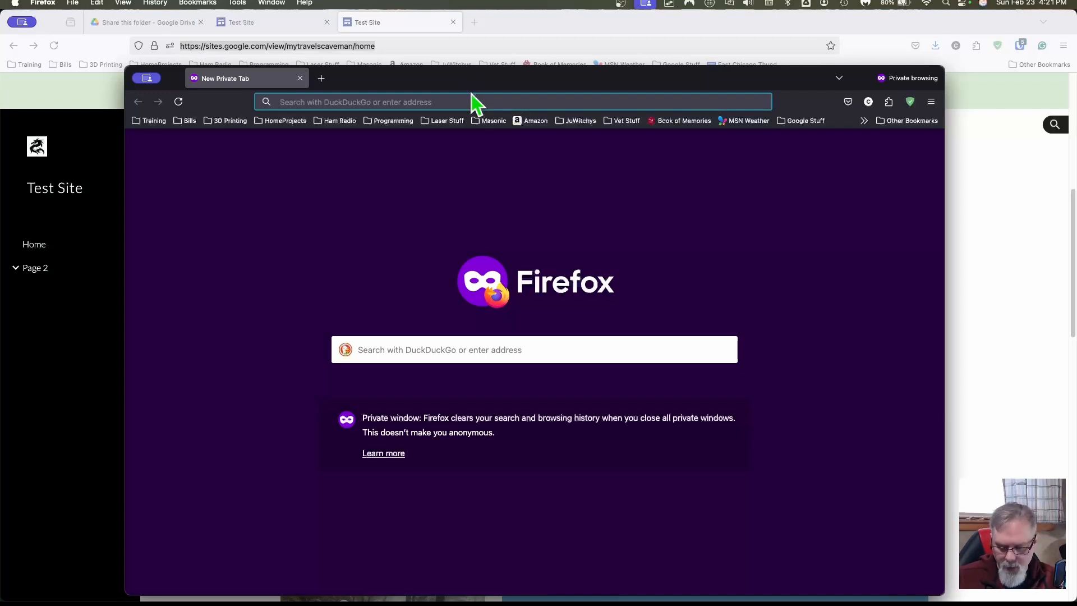
{"action": "key", "text": "super+v"}
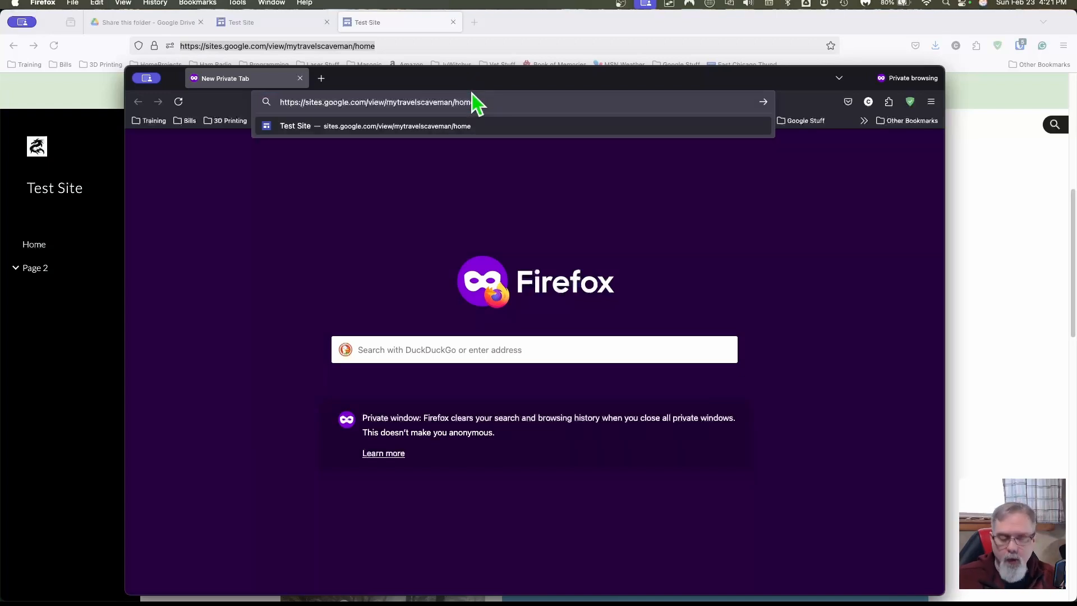
{"action": "key", "text": "Return"}
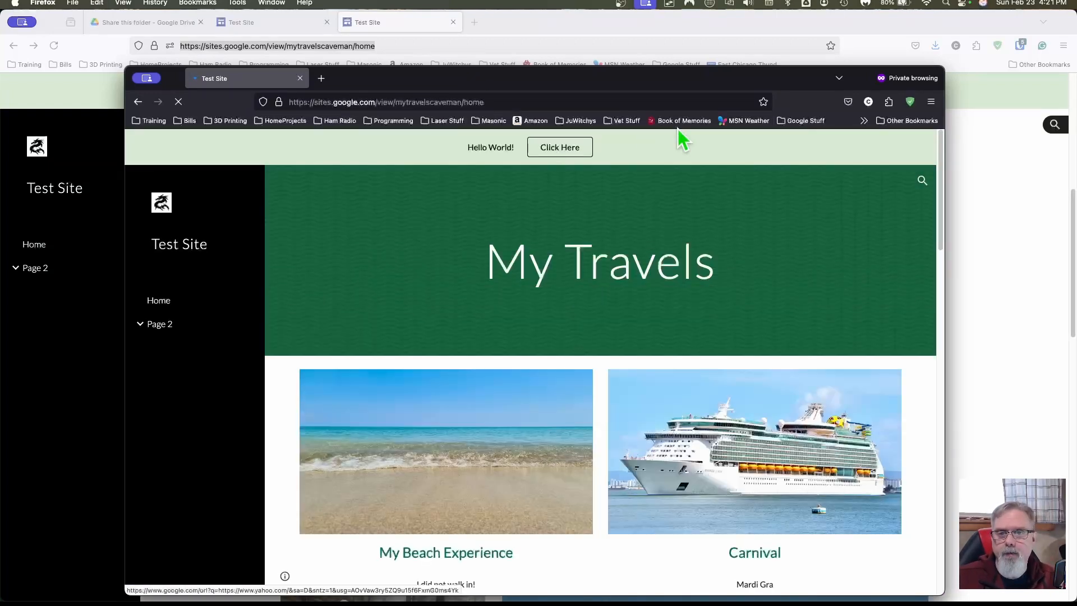
{"action": "double_click", "coordinate": [699, 85]}
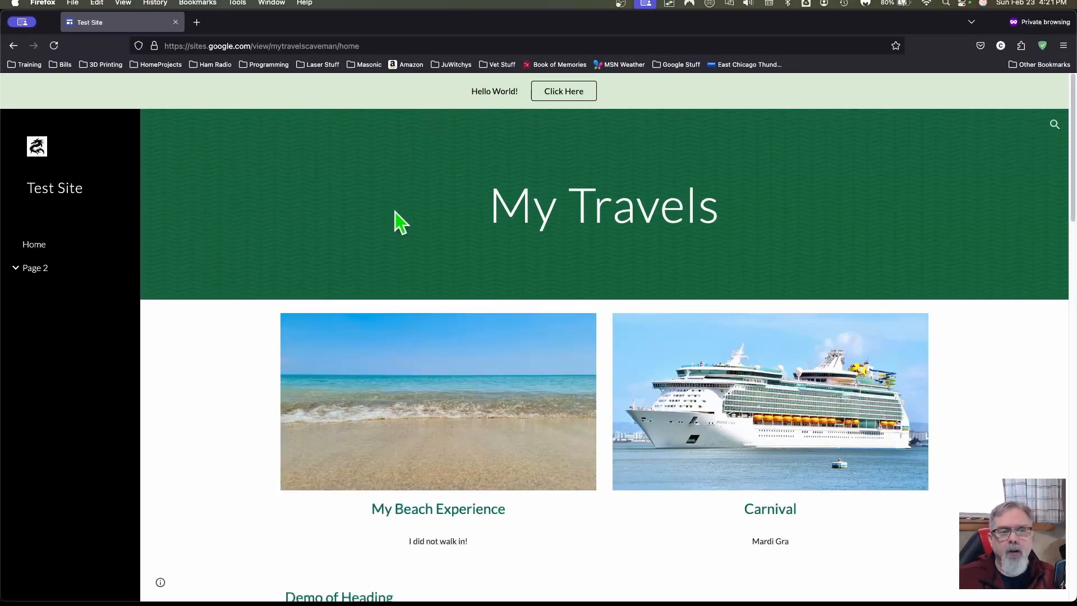
Step: As a signed-out visitor, open the testing document from the embedded list, then close it
{"action": "scroll", "coordinate": [218, 340], "scroll_direction": "down", "scroll_amount": 10}
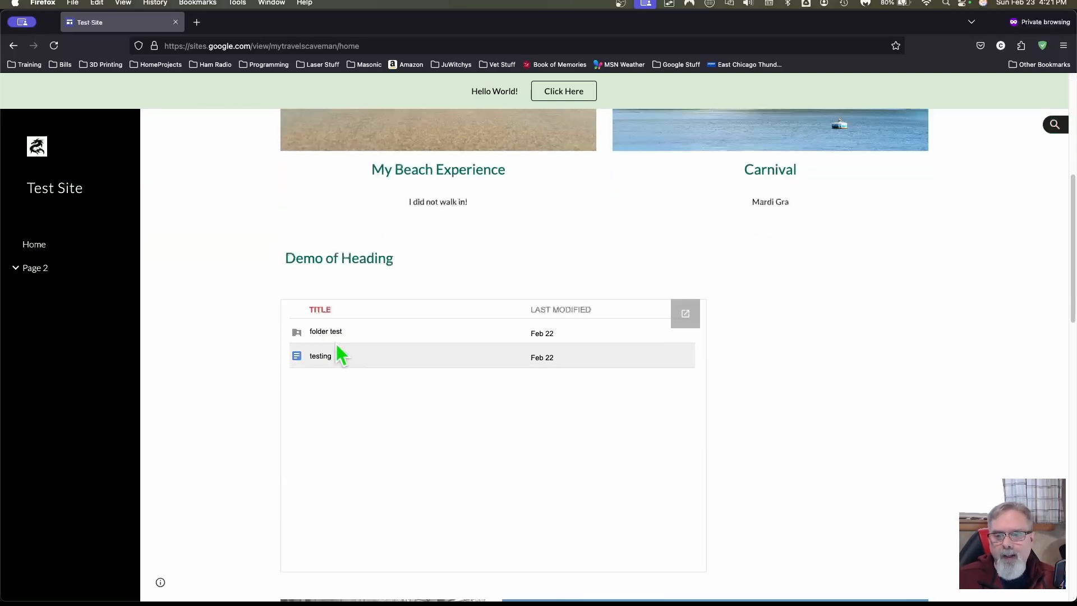
{"action": "left_click", "coordinate": [327, 360]}
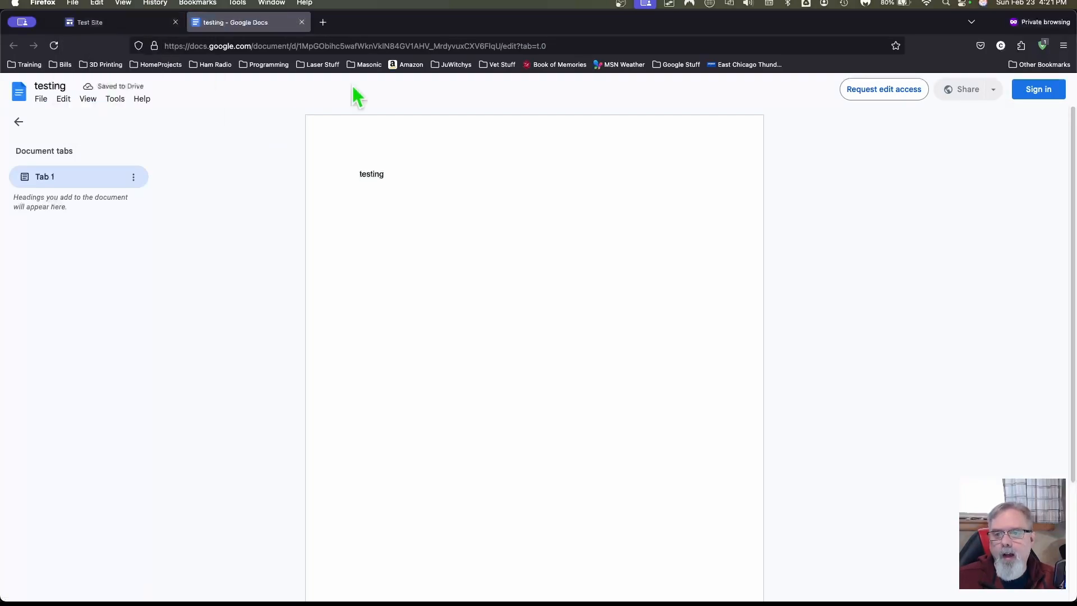
{"action": "double_click", "coordinate": [404, 186]}
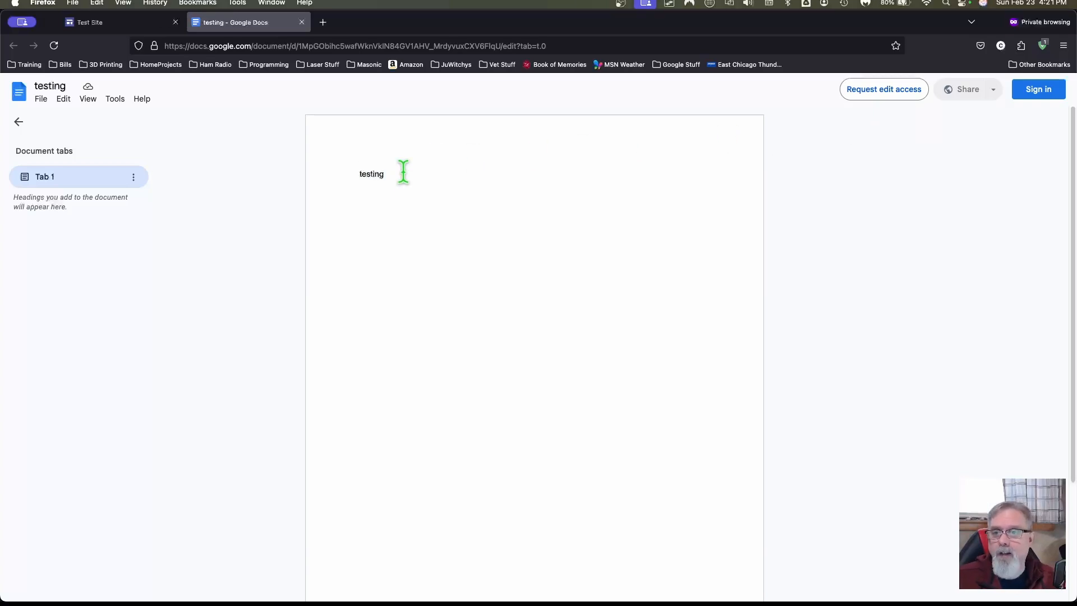
{"action": "left_click", "coordinate": [302, 22]}
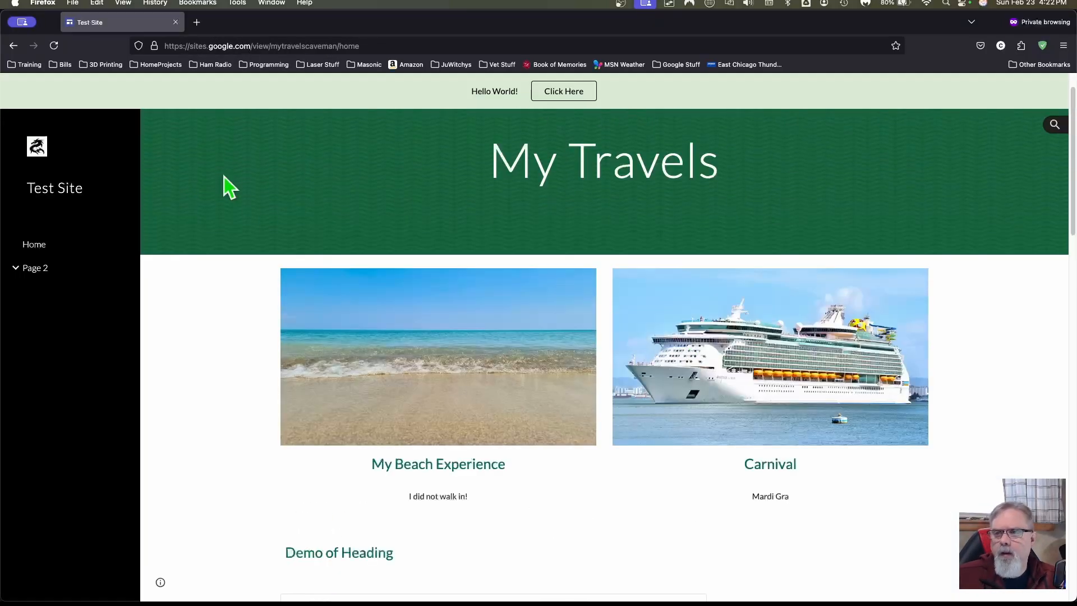
Step: Close the private window and scroll the Test Site editor to the embedded Drive folder
{"action": "left_click", "coordinate": [176, 22]}
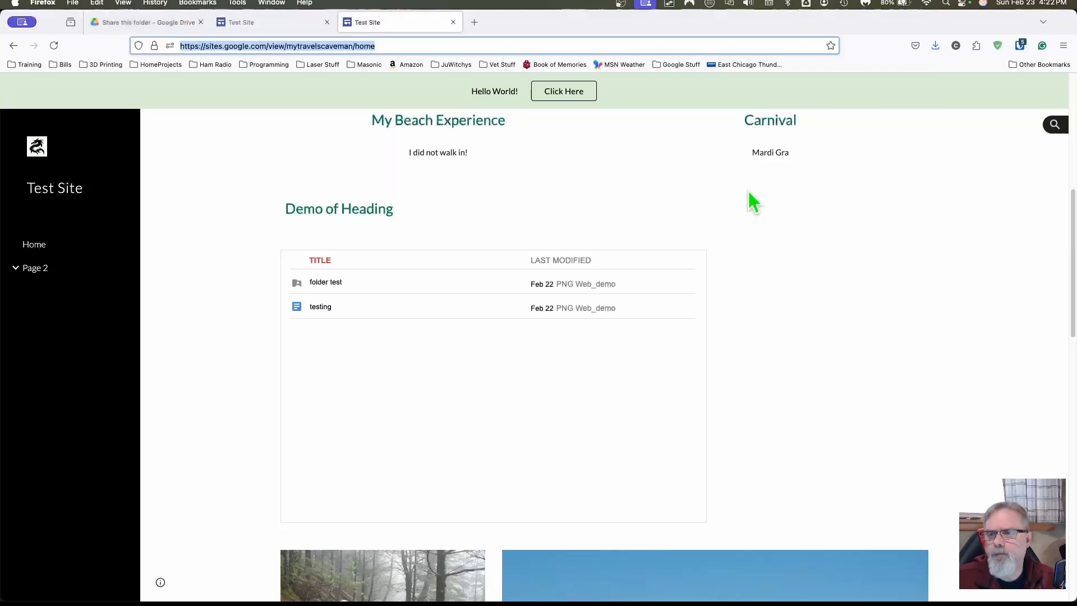
{"action": "left_click", "coordinate": [309, 23]}
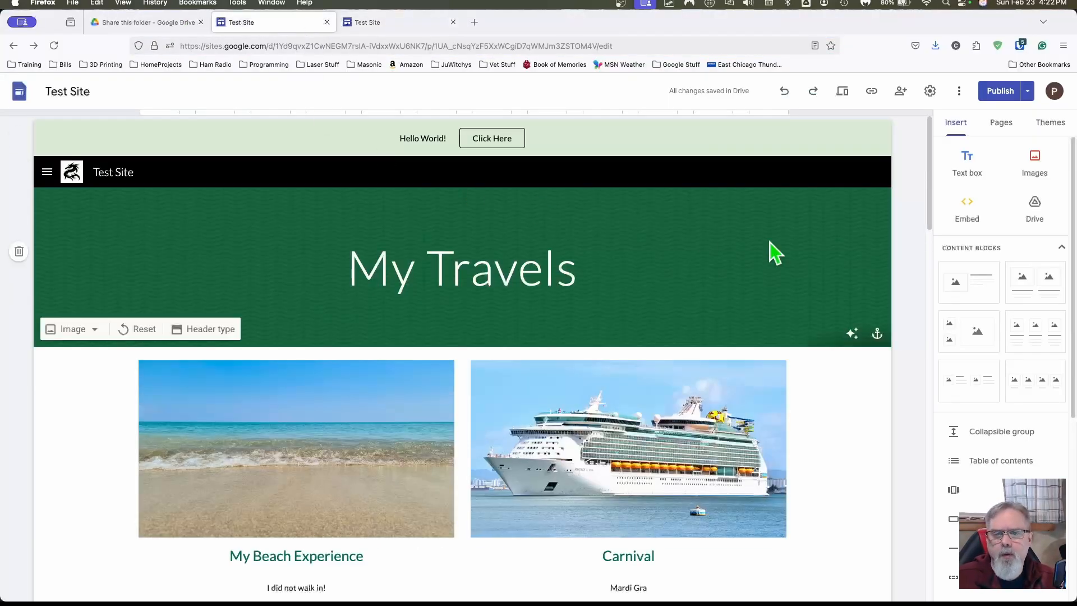
{"action": "scroll", "coordinate": [829, 286], "scroll_direction": "down", "scroll_amount": 3}
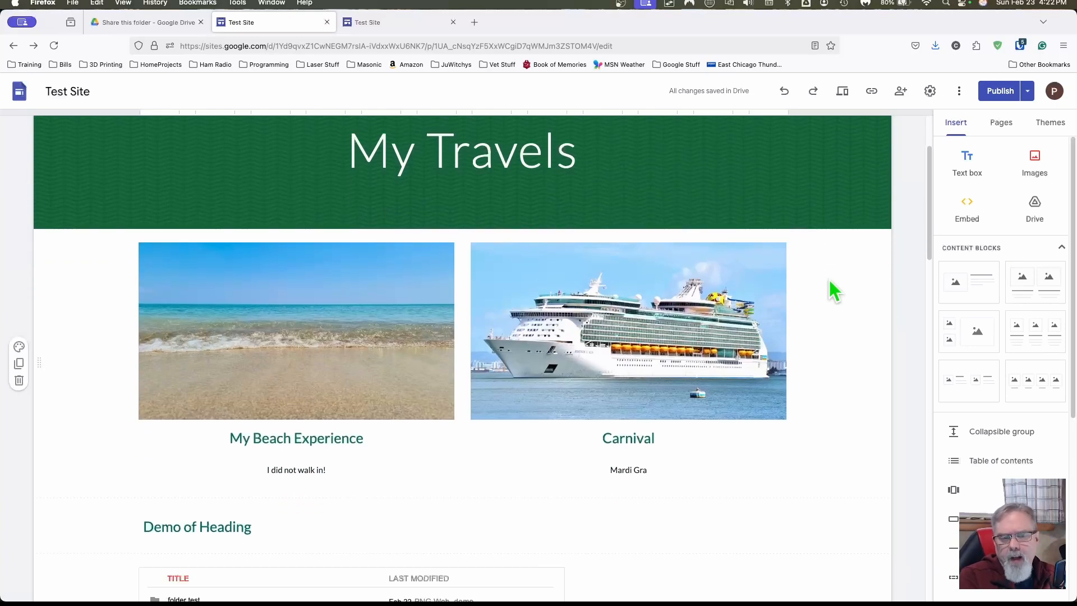
{"action": "scroll", "coordinate": [831, 281], "scroll_direction": "down", "scroll_amount": 3}
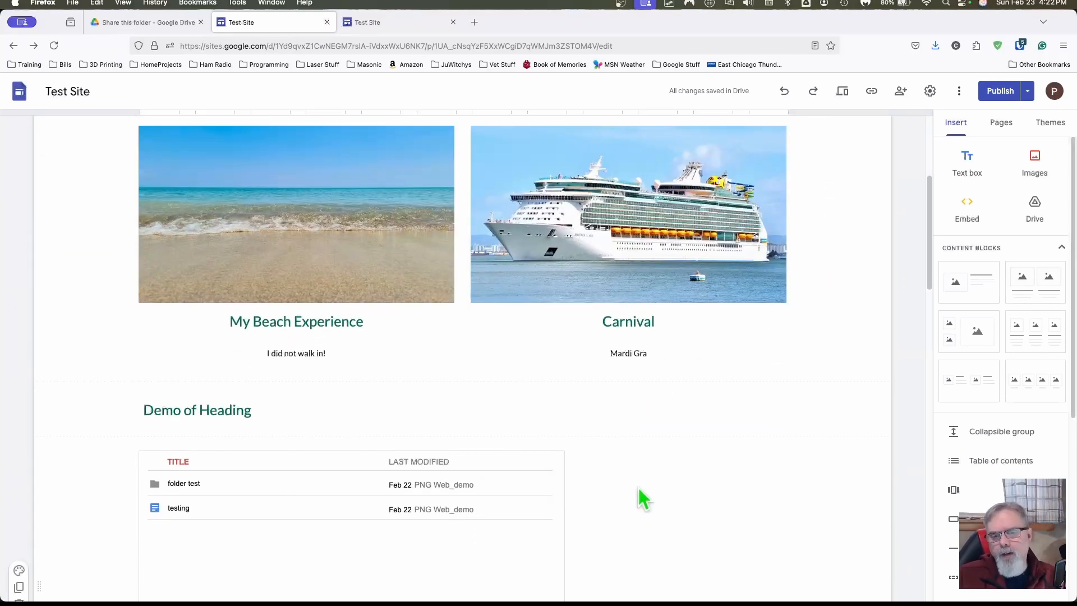
{"action": "scroll", "coordinate": [637, 488], "scroll_direction": "up", "scroll_amount": 3}
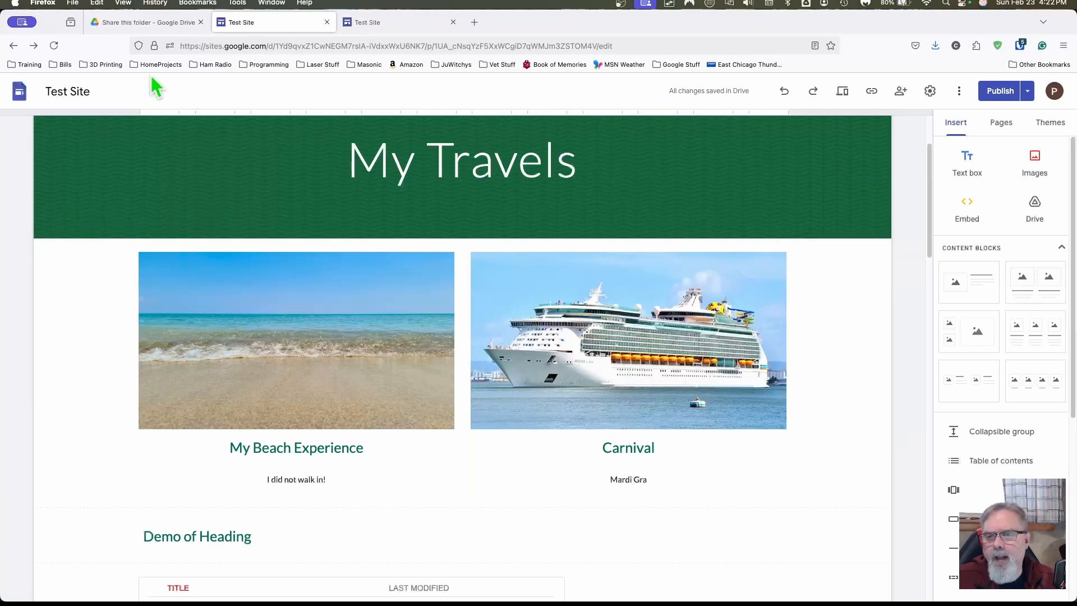
{"action": "scroll", "coordinate": [116, 344], "scroll_direction": "down", "scroll_amount": 5}
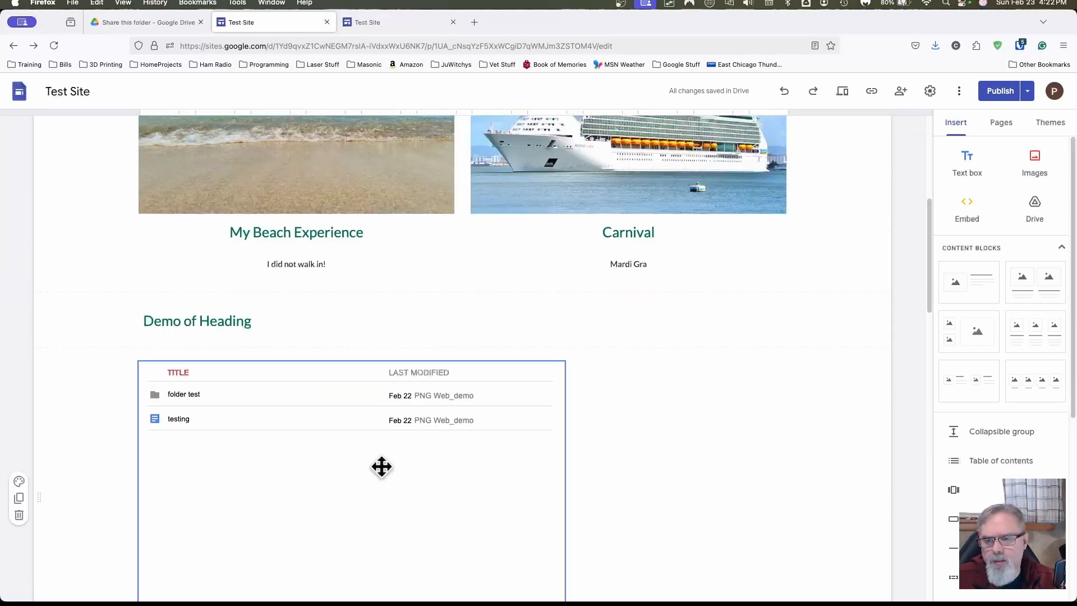
{"action": "scroll", "coordinate": [382, 464], "scroll_direction": "down", "scroll_amount": 1}
{"action": "scroll", "coordinate": [382, 463], "scroll_direction": "down", "scroll_amount": 3}
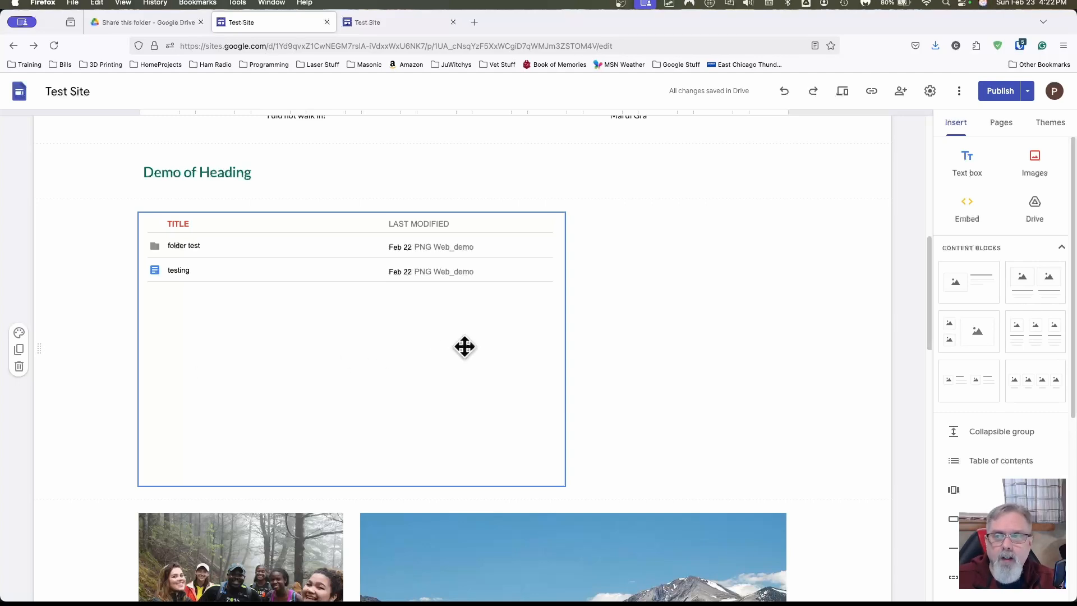
Step: Copy Share this folder's shareable link from its Drive sharing settings
{"action": "left_click", "coordinate": [149, 22]}
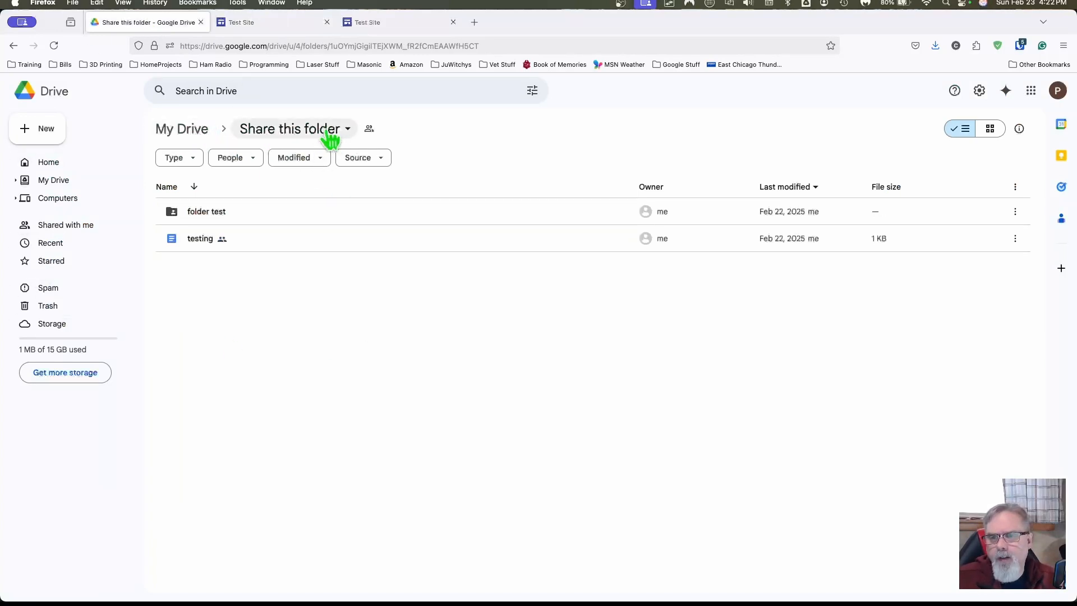
{"action": "left_click", "coordinate": [346, 129]}
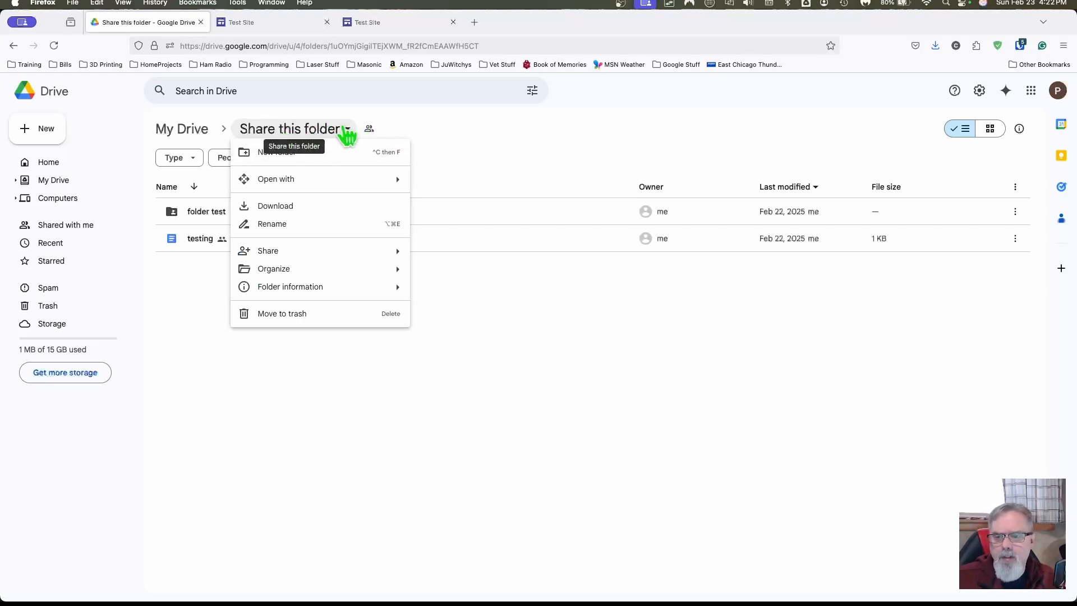
{"action": "mouse_move", "coordinate": [326, 255]}
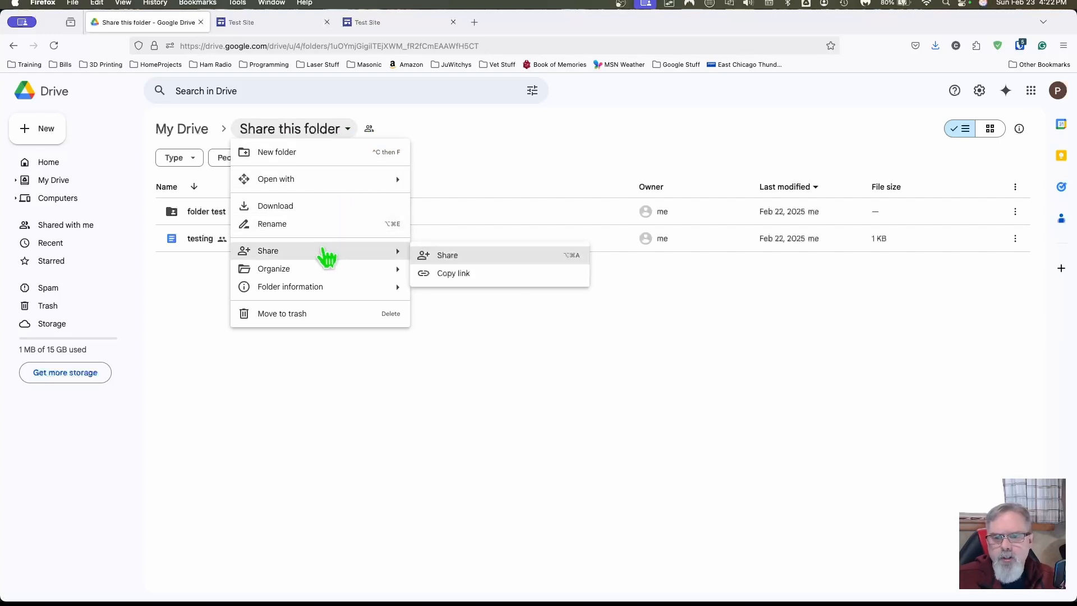
{"action": "left_click", "coordinate": [469, 258]}
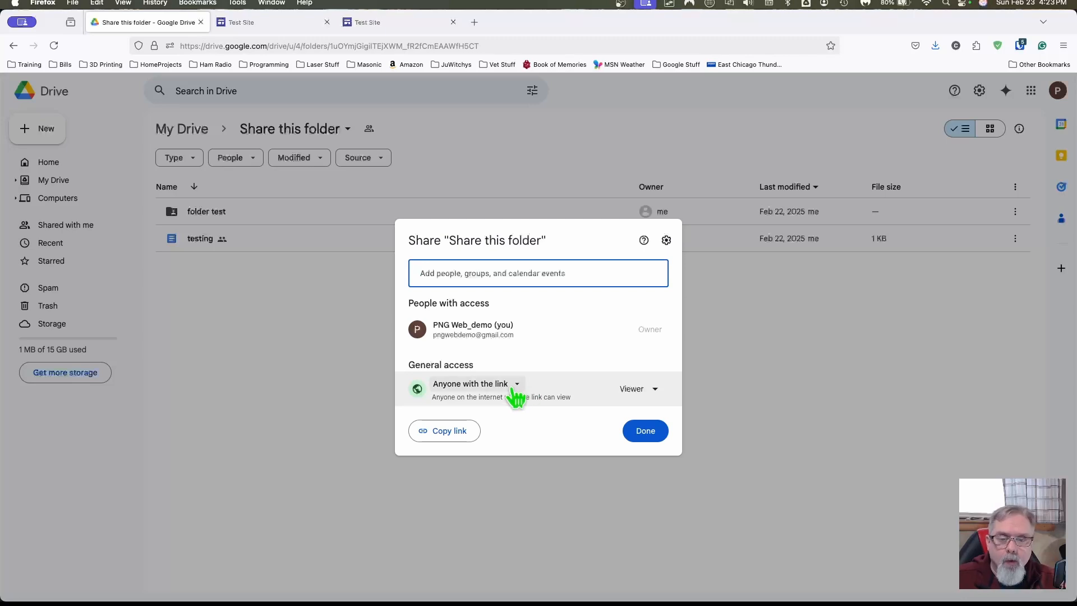
{"action": "left_click", "coordinate": [435, 433]}
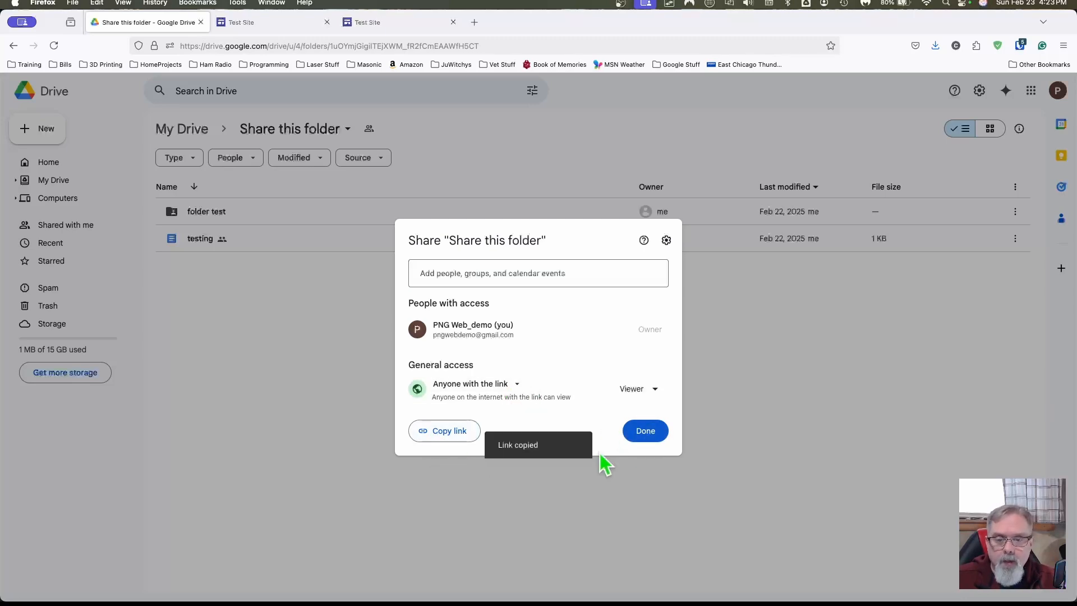
{"action": "left_click", "coordinate": [651, 433]}
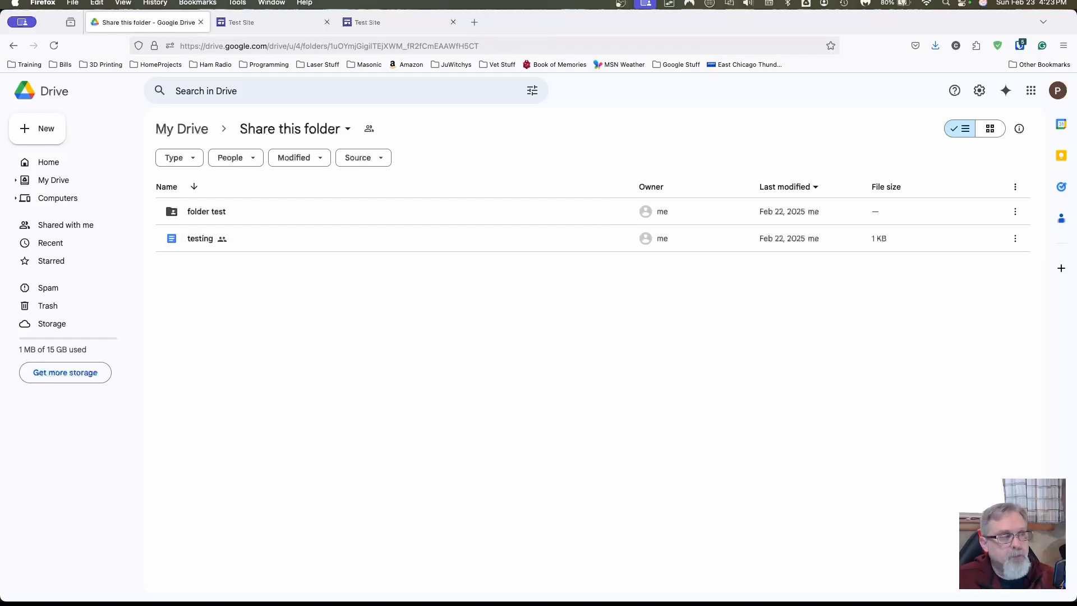
{"action": "left_click", "coordinate": [475, 23]}
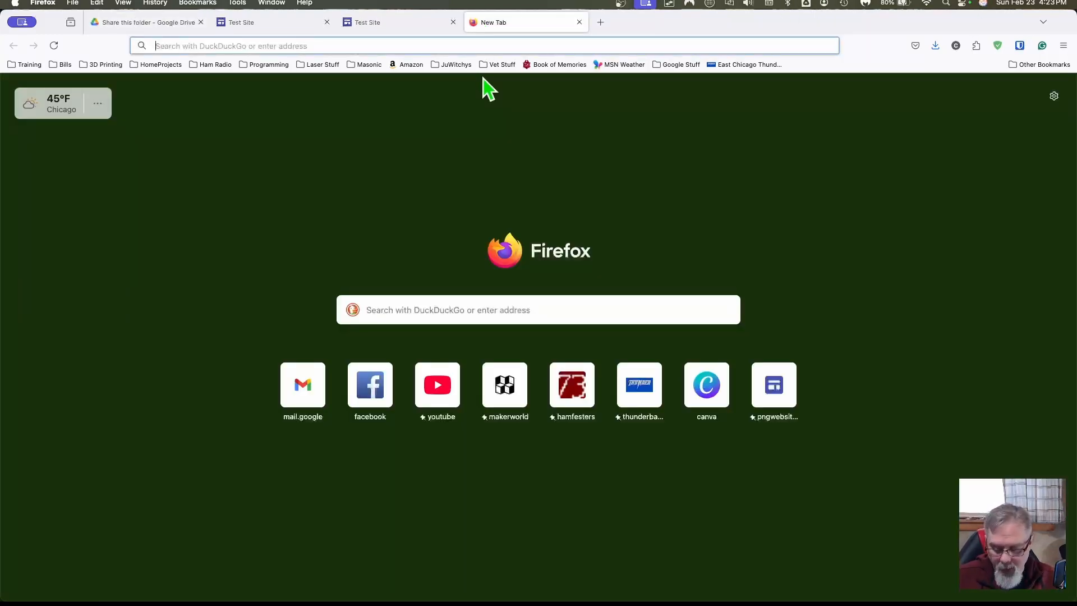
Step: Paste the copied folder link into the new tab to load Share this folder
{"action": "key", "text": "super+v"}
{"action": "key", "text": "Return"}
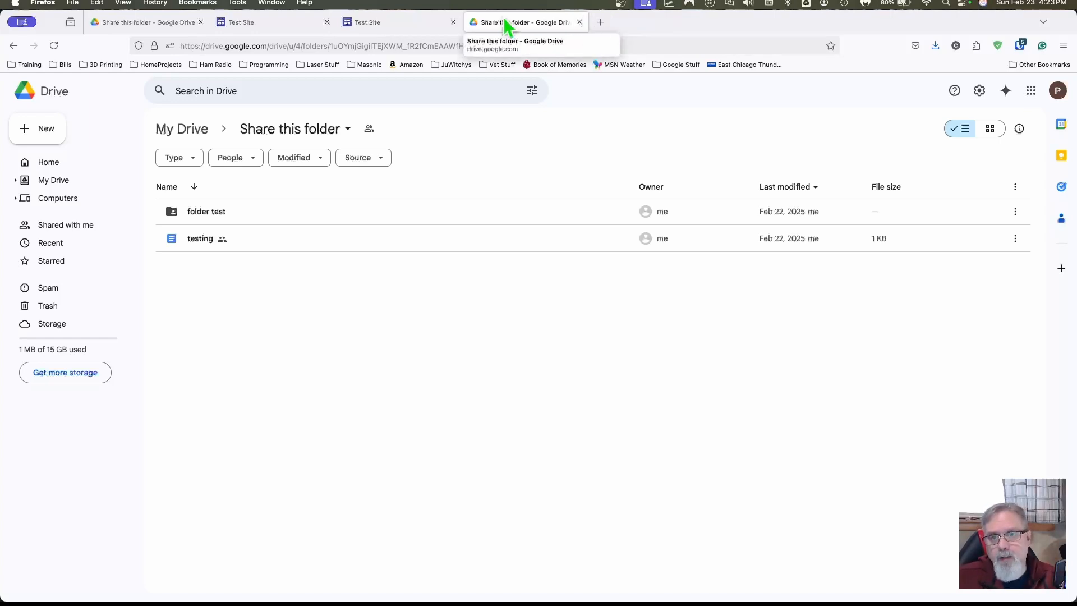
Step: In the Test Site editor, insert a text box below Demo of Heading reading 'Link to Drive'
{"action": "left_click", "coordinate": [279, 25]}
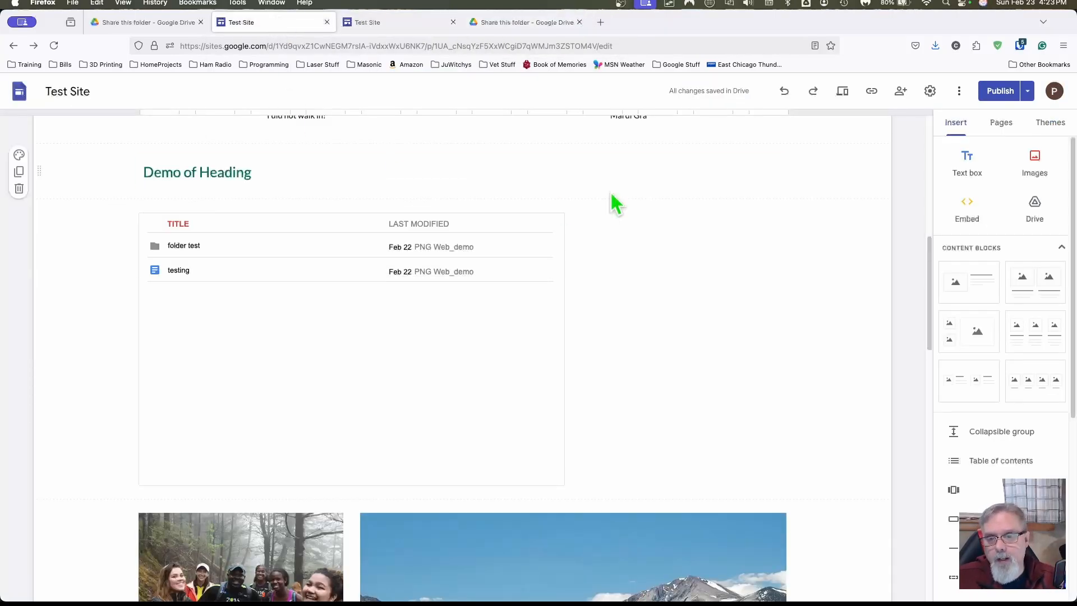
{"action": "scroll", "coordinate": [685, 210], "scroll_direction": "up", "scroll_amount": 3}
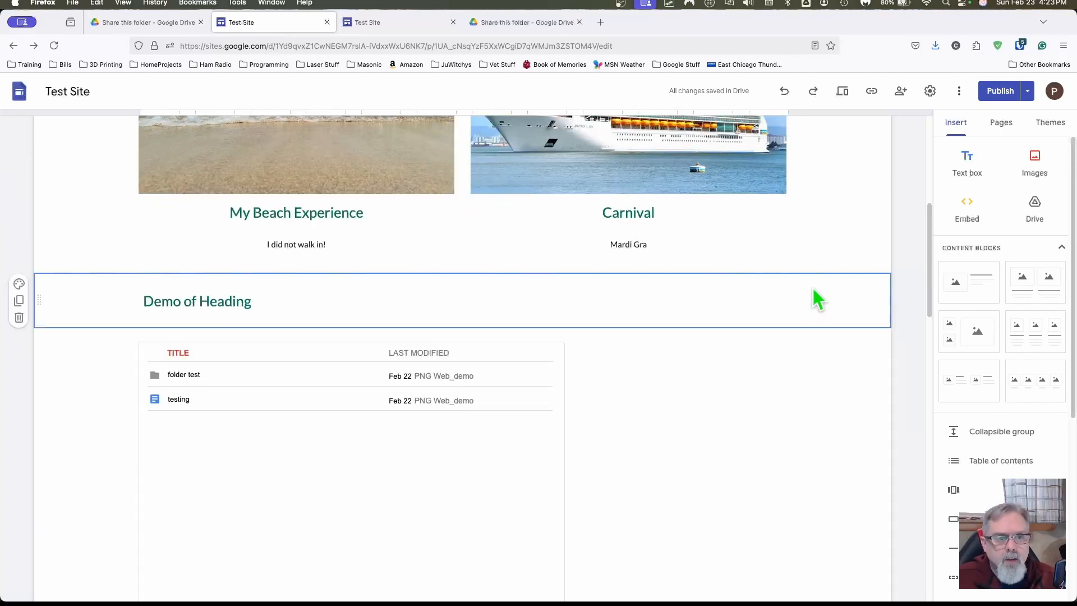
{"action": "scroll", "coordinate": [811, 303], "scroll_direction": "down", "scroll_amount": 2}
{"action": "scroll", "coordinate": [960, 322], "scroll_direction": "down", "scroll_amount": 5}
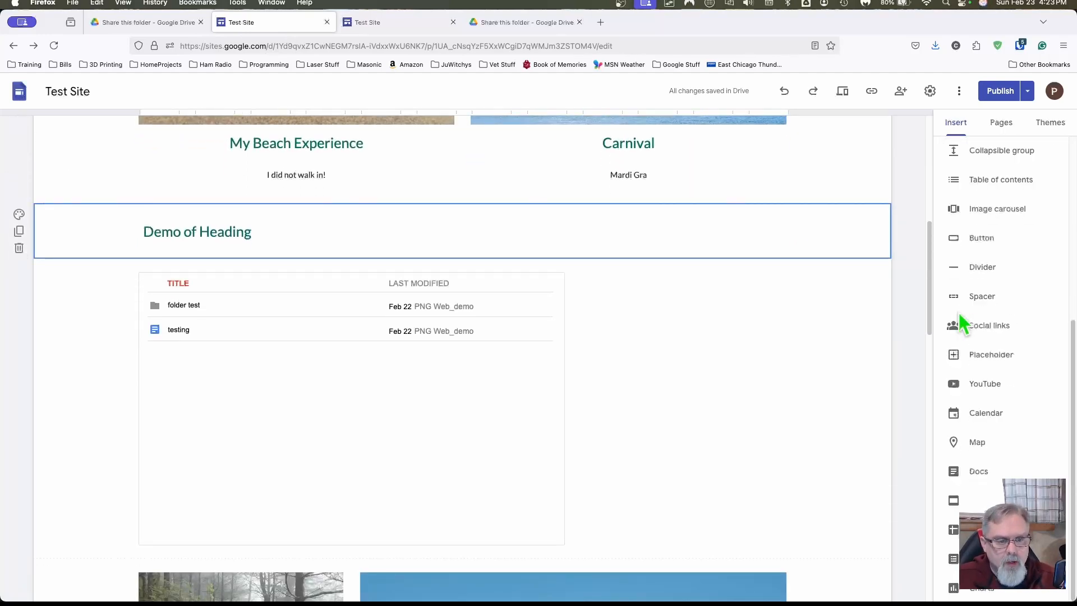
{"action": "scroll", "coordinate": [961, 323], "scroll_direction": "up", "scroll_amount": 5}
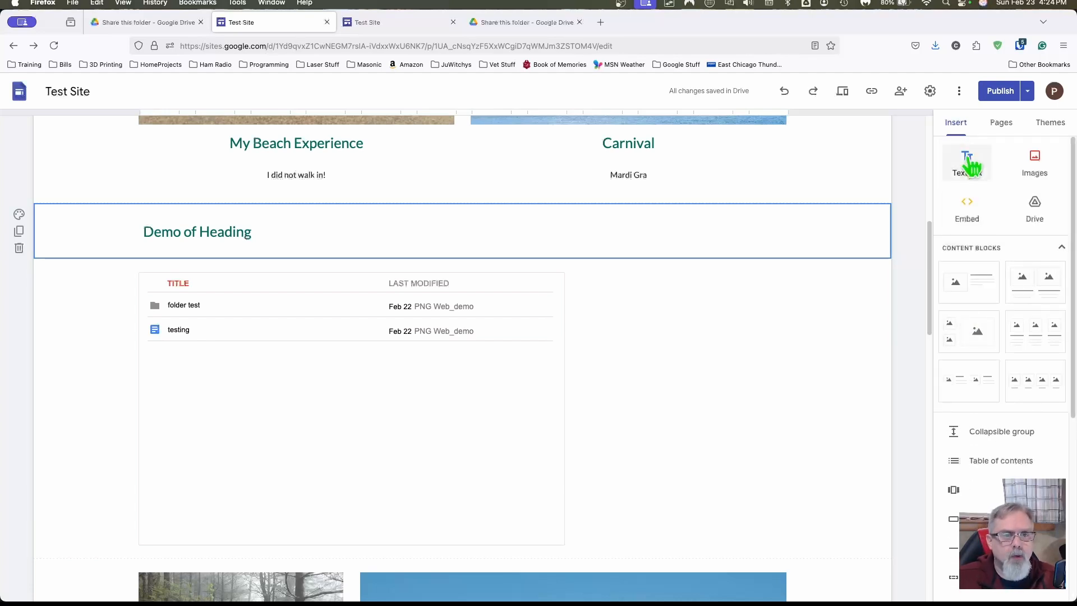
{"action": "left_click", "coordinate": [968, 163]}
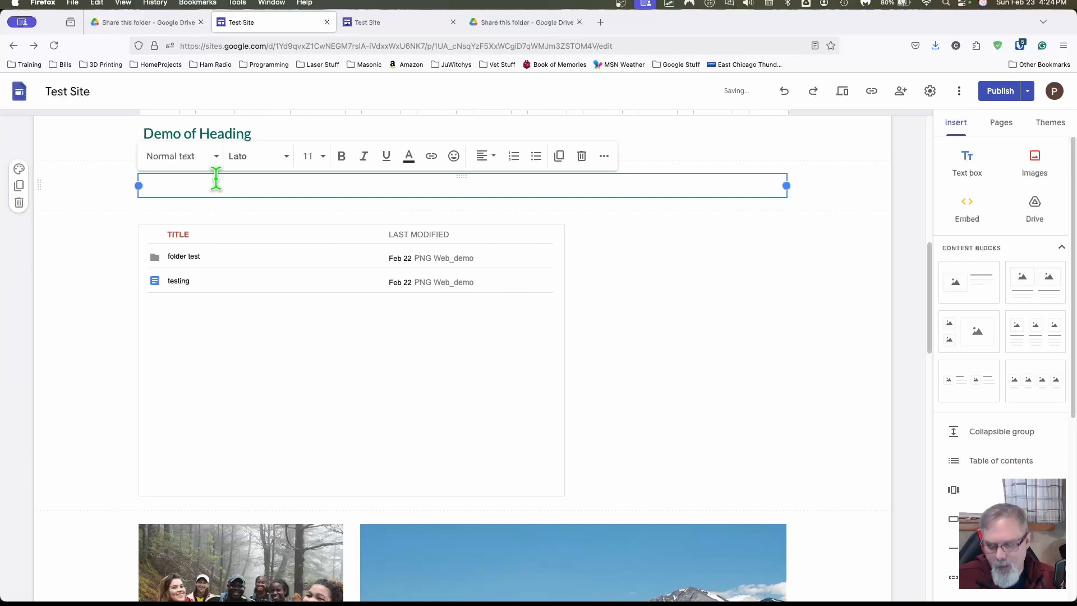
{"action": "type", "text": "Link to Drive"}
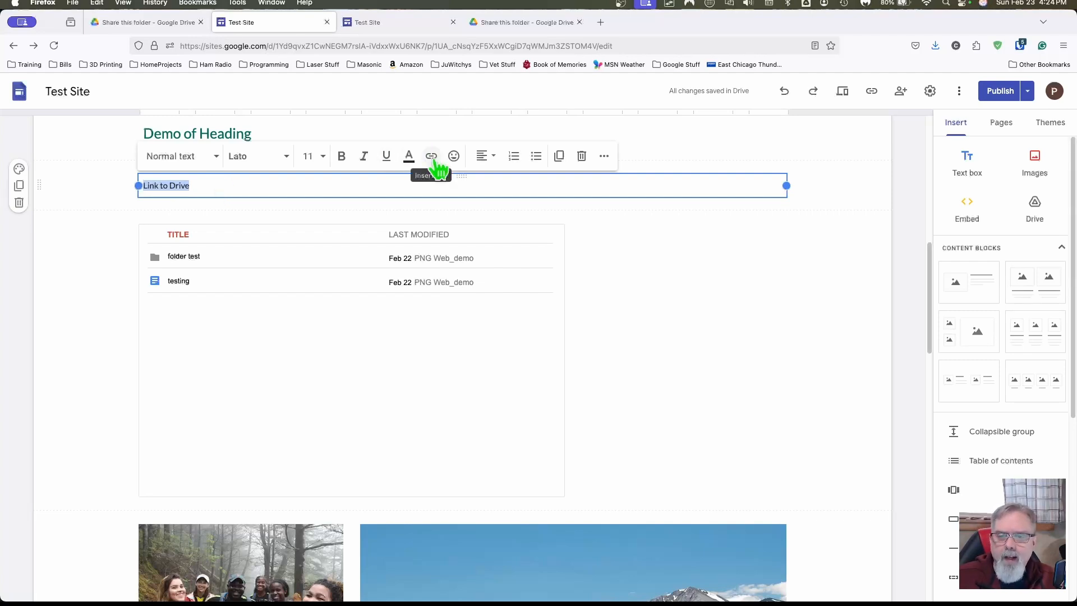
Step: Link the 'Link to Drive' text to the pasted shared Drive folder URL and apply it
{"action": "left_click", "coordinate": [431, 157]}
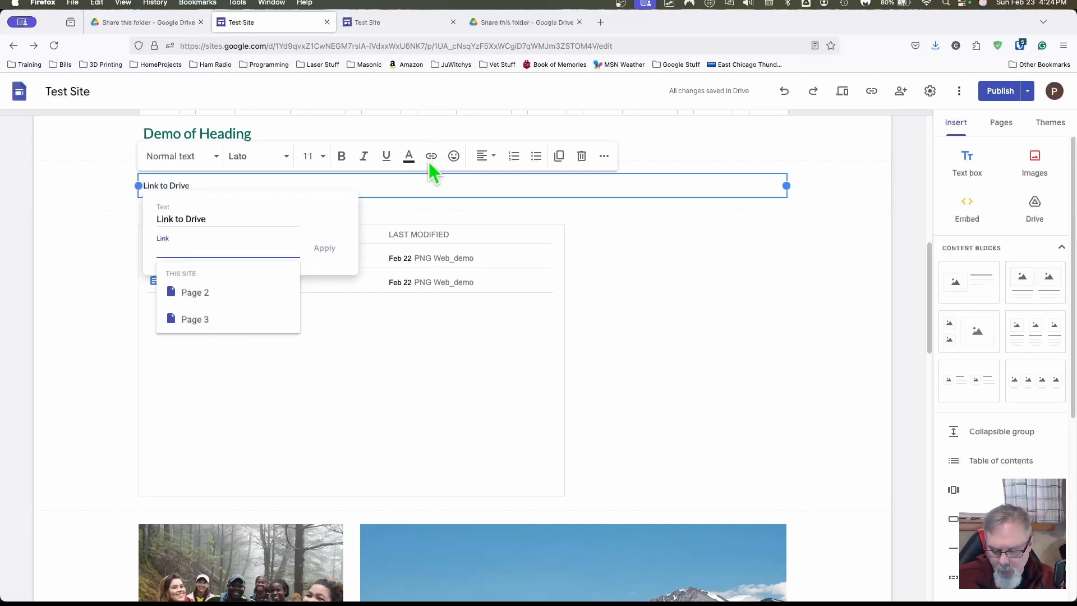
{"action": "key", "text": "super+v"}
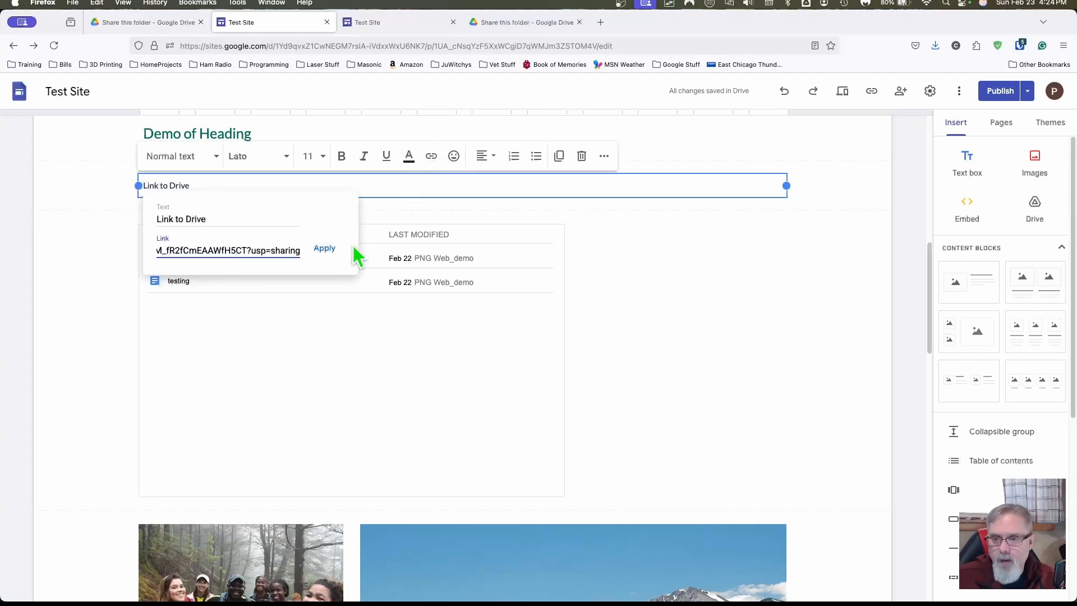
{"action": "left_click", "coordinate": [323, 248]}
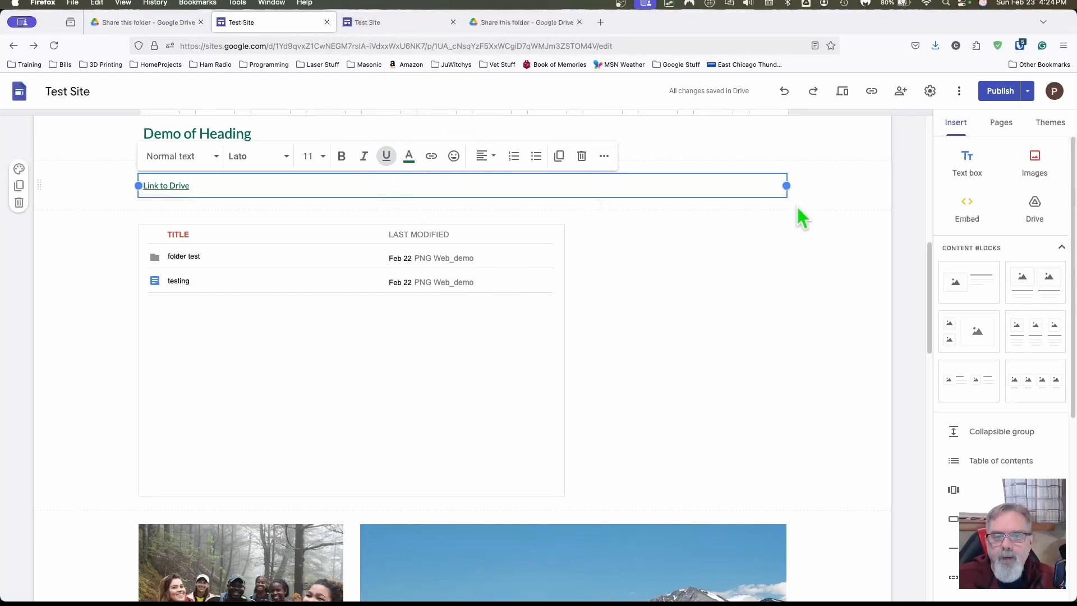
{"action": "left_click", "coordinate": [806, 186]}
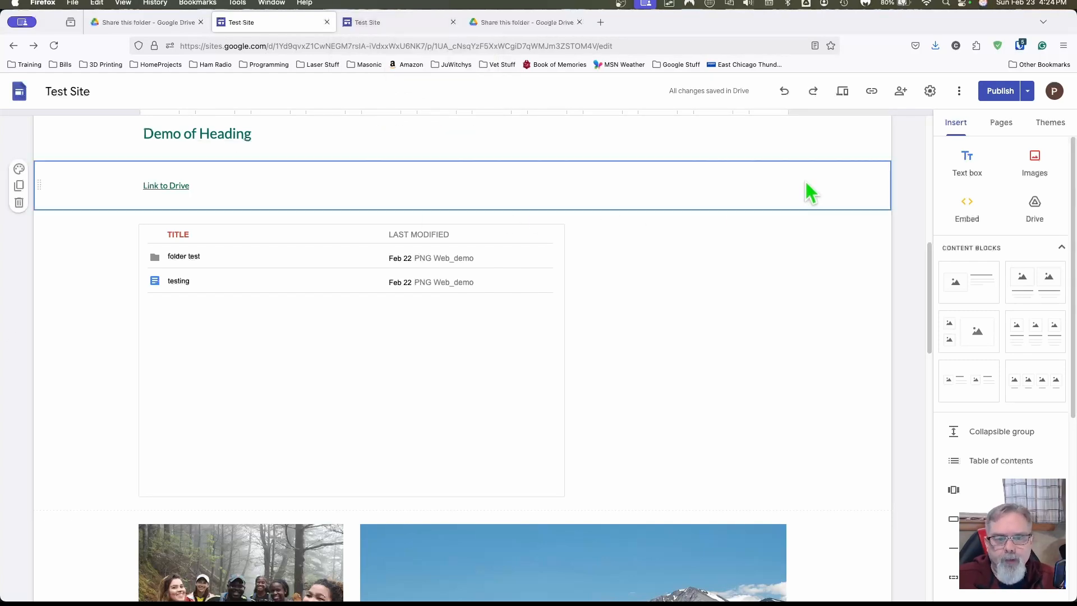
Step: Publish the Test Site changes after review and switch to the live site tab
{"action": "left_click", "coordinate": [1001, 91]}
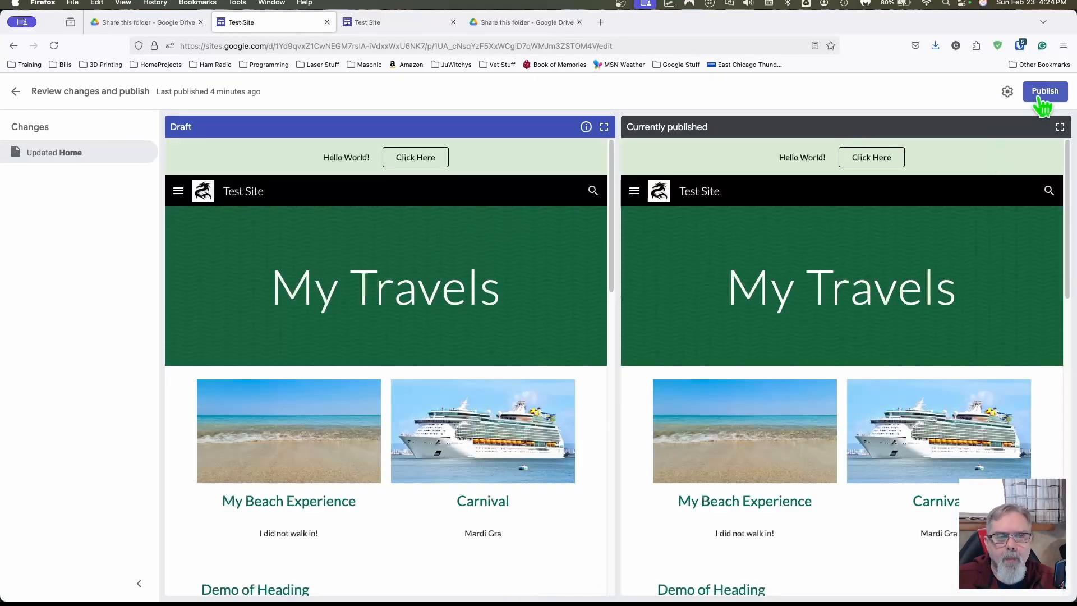
{"action": "left_click", "coordinate": [1045, 91]}
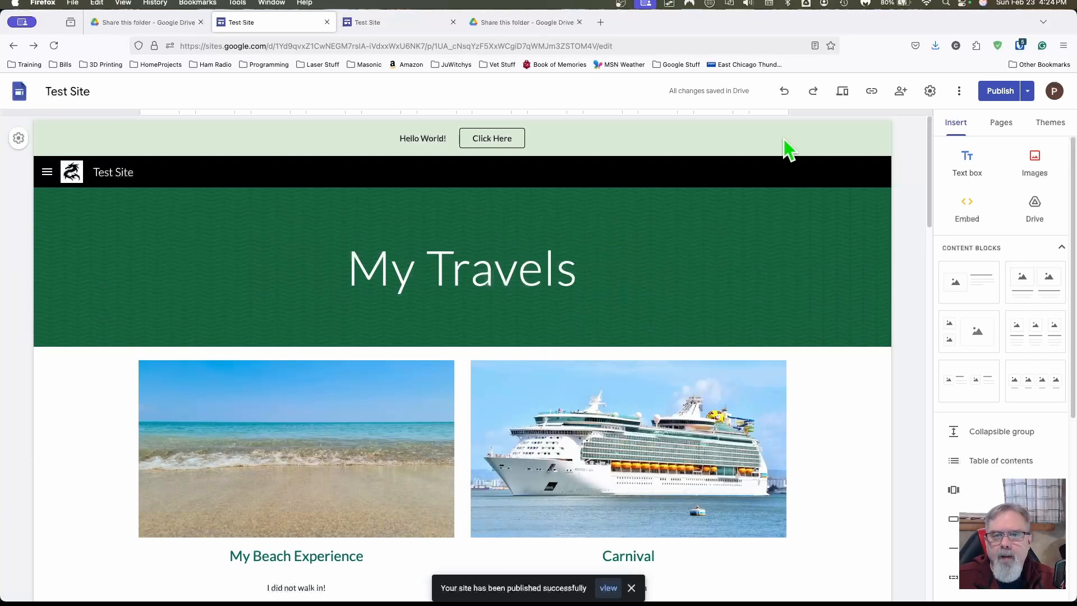
{"action": "left_click", "coordinate": [419, 25]}
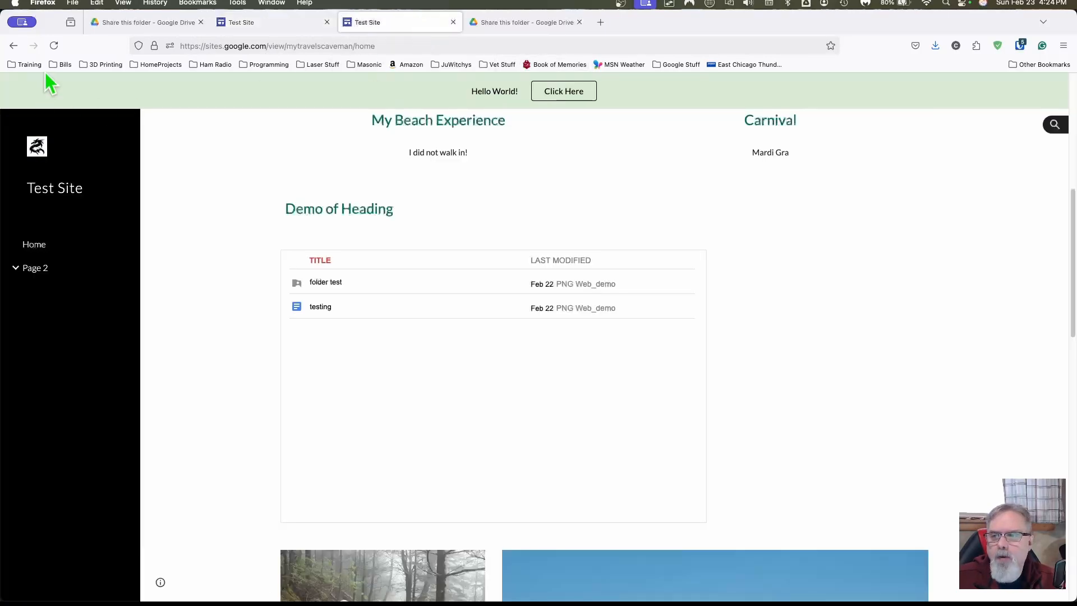
Step: Reload the published page until Link to Drive appears, then follow the link
{"action": "left_click", "coordinate": [54, 46]}
{"action": "left_click", "coordinate": [54, 46]}
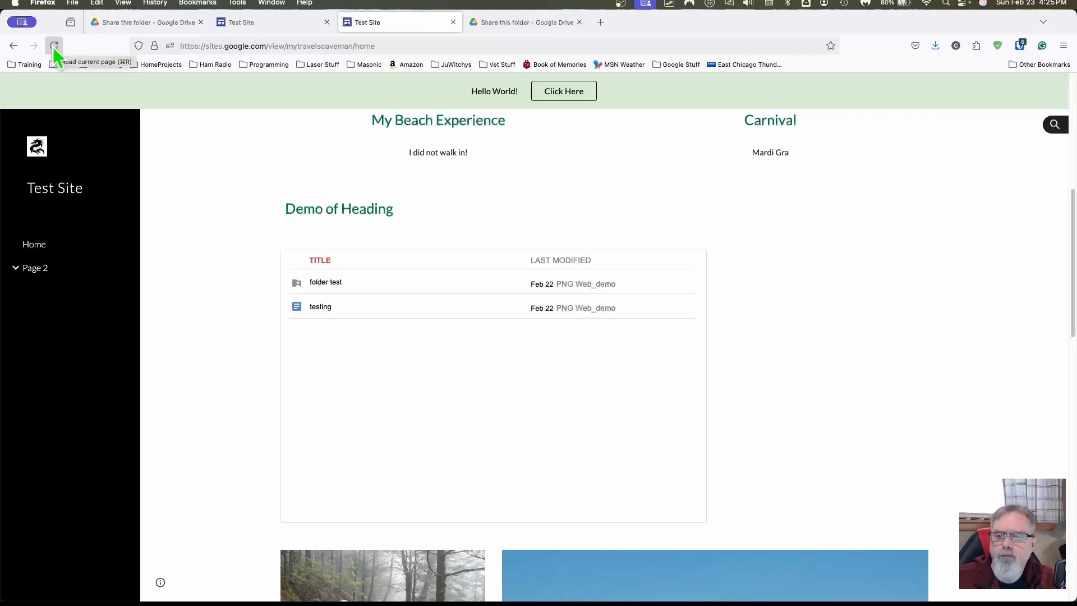
{"action": "left_click", "coordinate": [53, 46]}
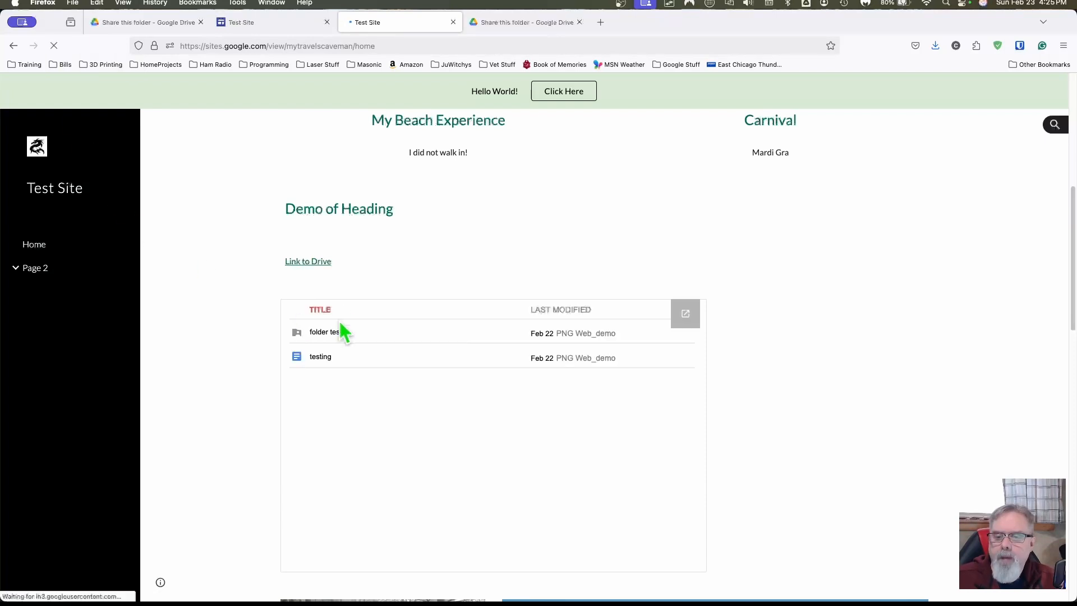
{"action": "left_click", "coordinate": [308, 263]}
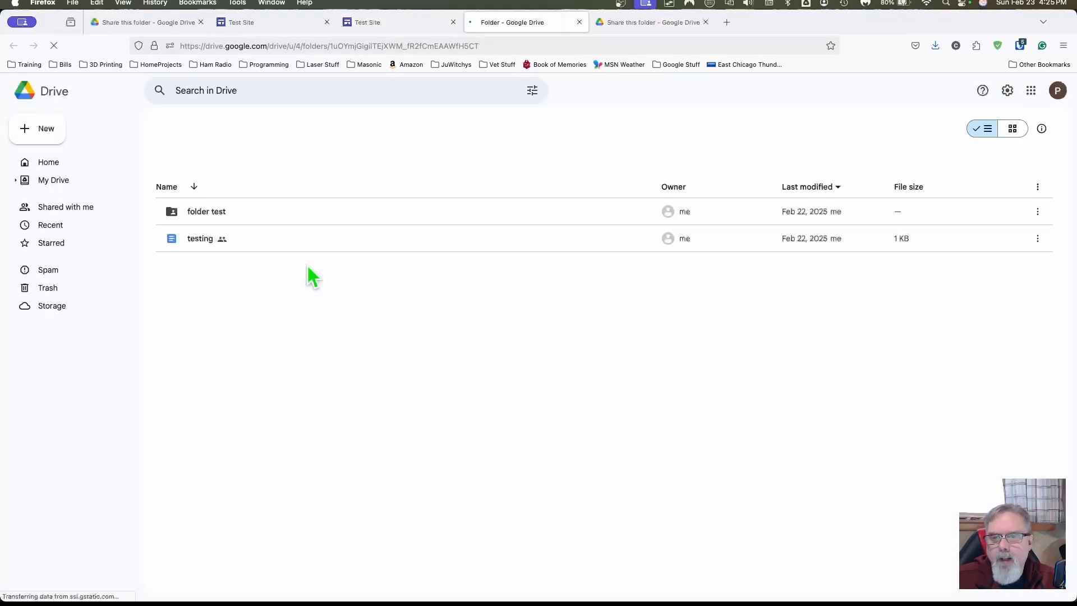
Step: Retest Link to Drive, check the opened shared folder tab, and return to the live Test Site page
{"action": "left_click", "coordinate": [400, 26]}
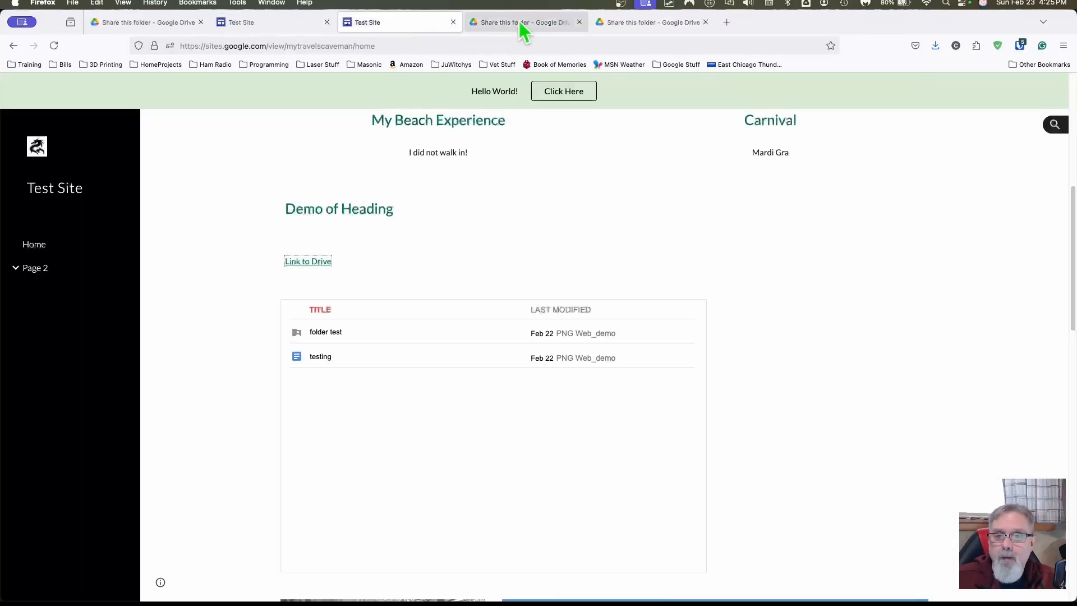
{"action": "left_click", "coordinate": [521, 26]}
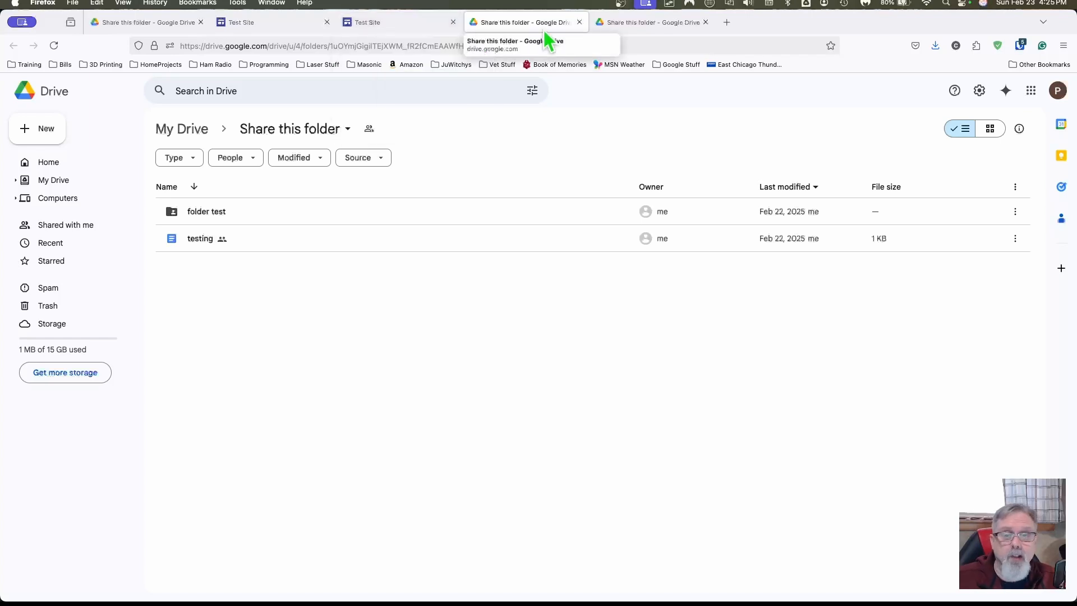
{"action": "left_click", "coordinate": [391, 27]}
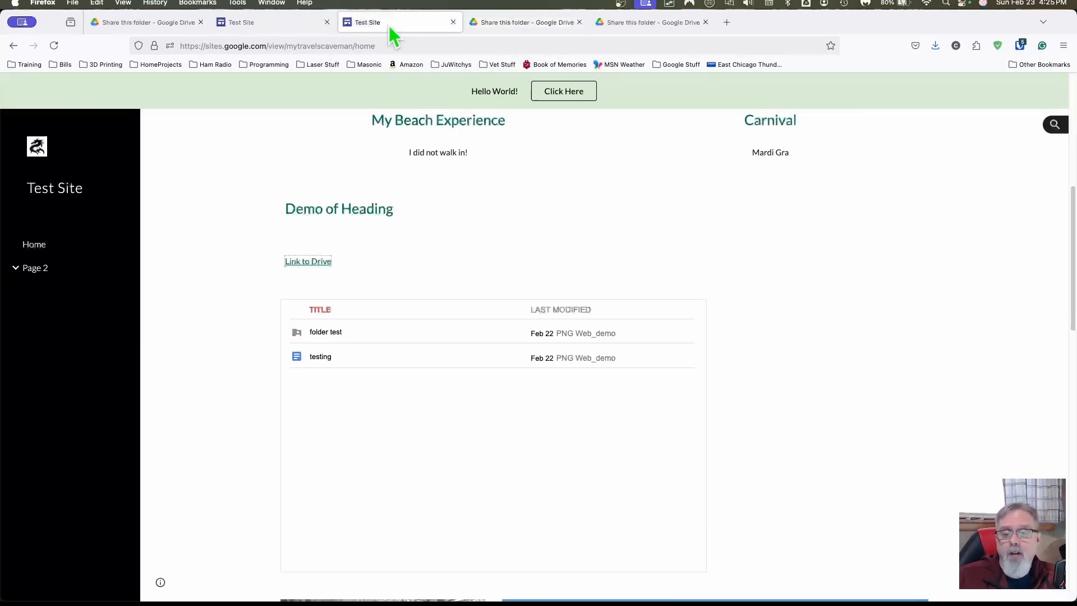
{"action": "left_click", "coordinate": [305, 263]}
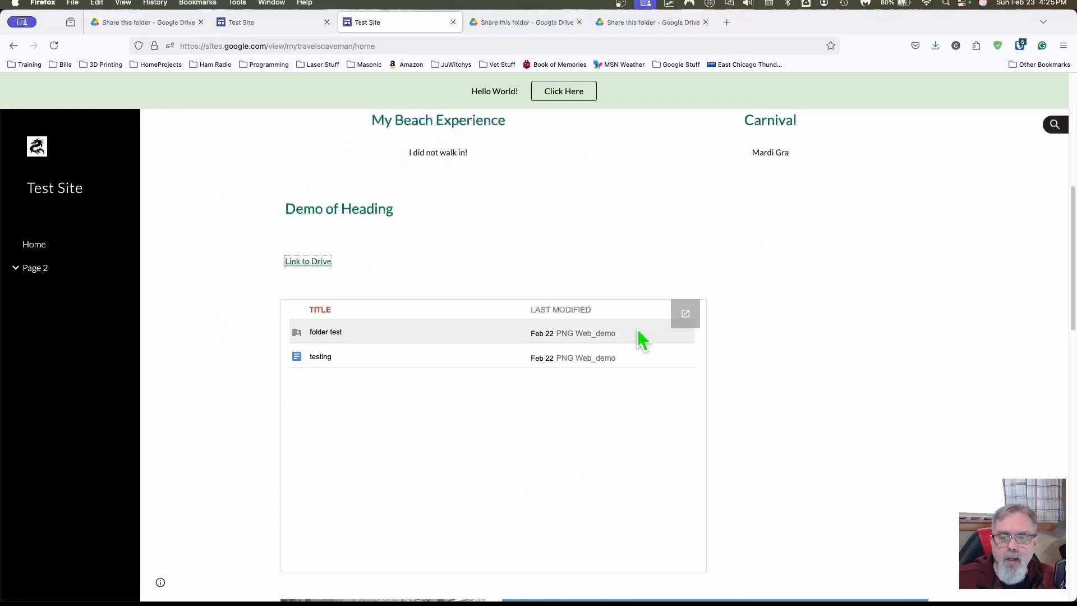
{"action": "mouse_move", "coordinate": [522, 38]}
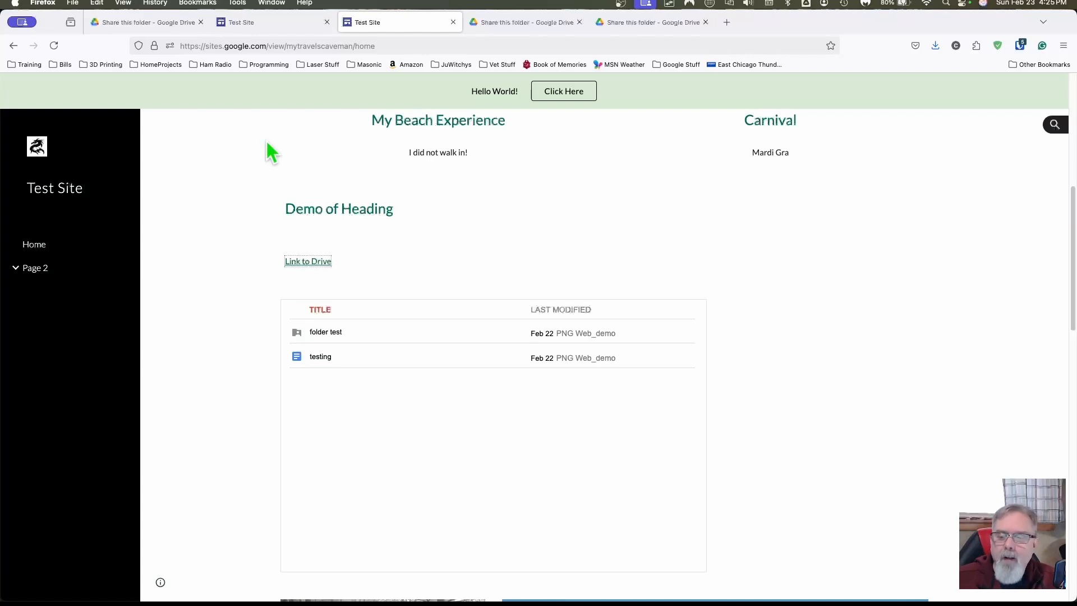
{"action": "mouse_move", "coordinate": [253, 24]}
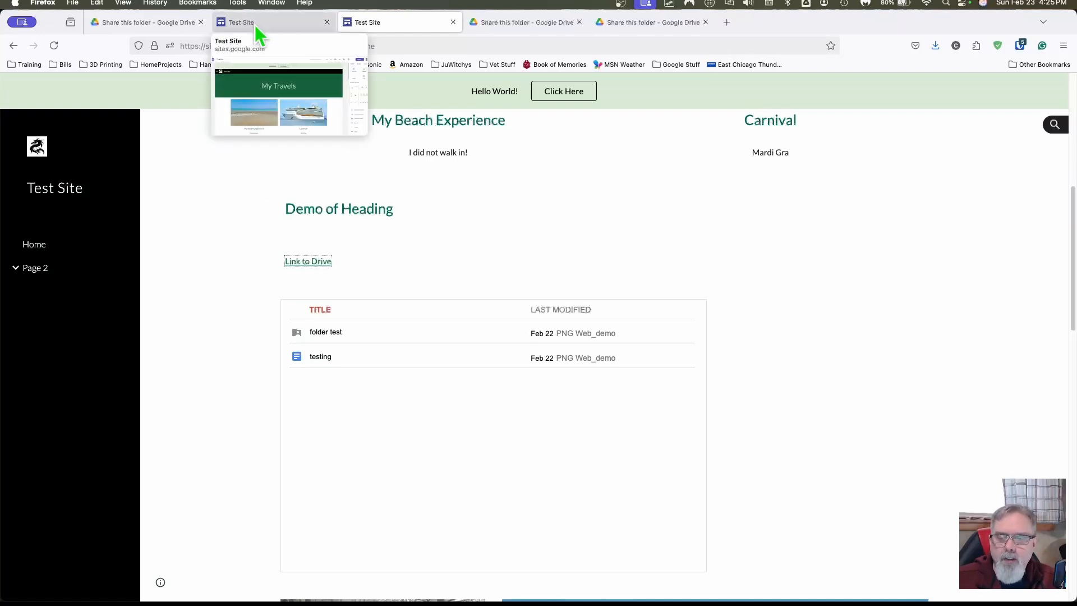
{"action": "left_click", "coordinate": [532, 25]}
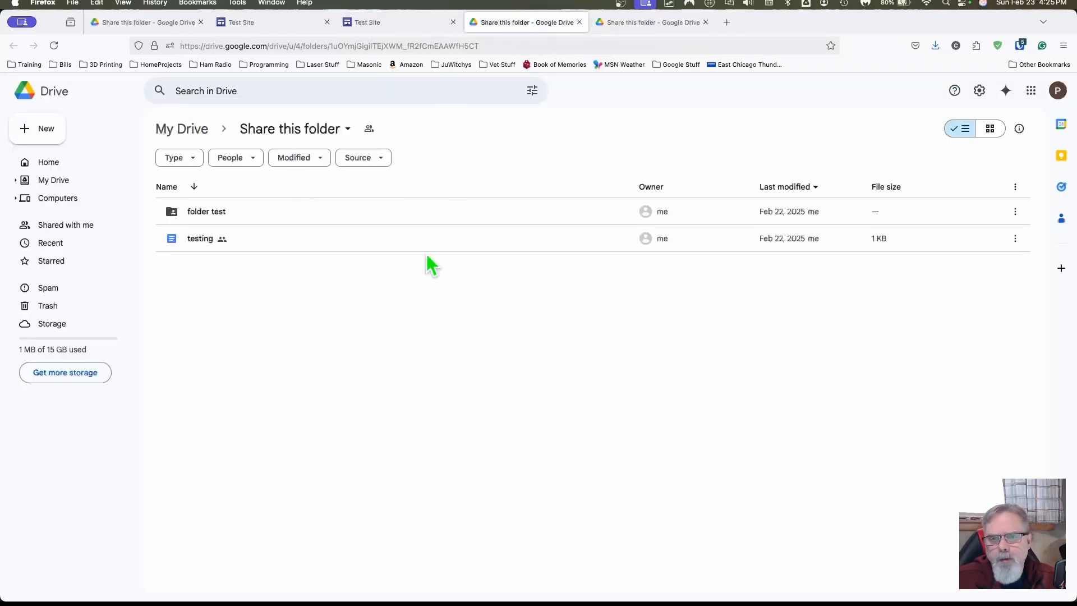
{"action": "left_click", "coordinate": [404, 24]}
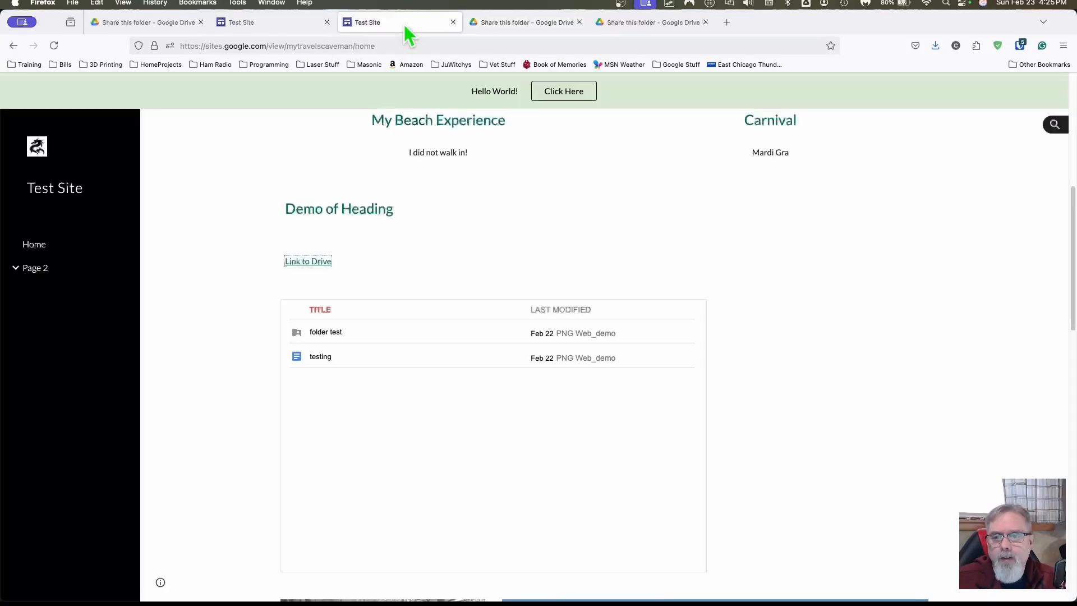
{"action": "right_click", "coordinate": [301, 263]}
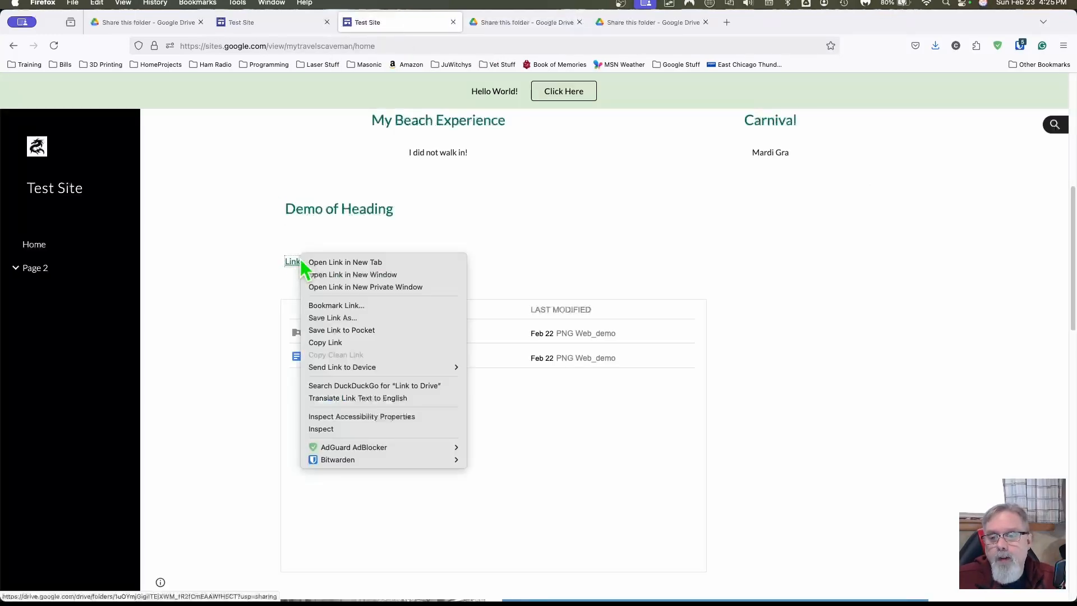
{"action": "left_click", "coordinate": [341, 291]}
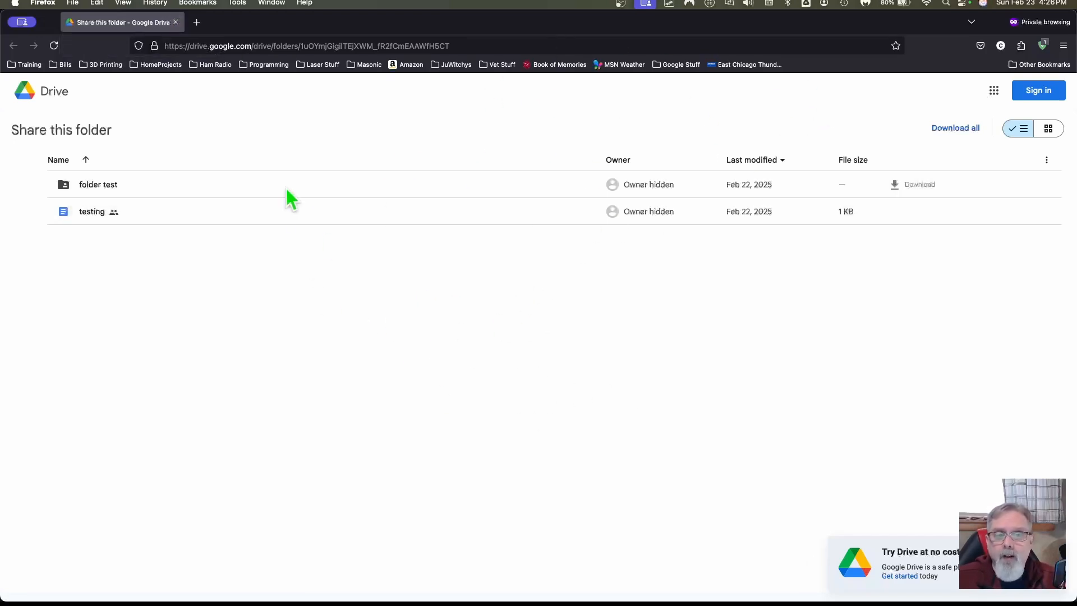
{"action": "left_click", "coordinate": [176, 23]}
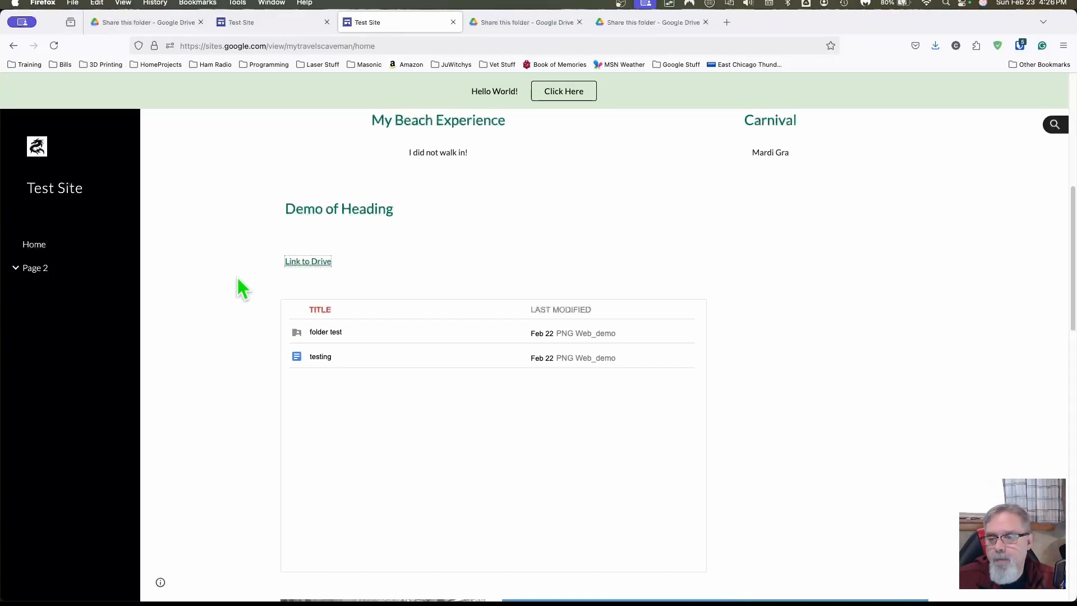
Step: Check where Link to Drive points via its context menu, then close the extra published site tab
{"action": "right_click", "coordinate": [308, 264]}
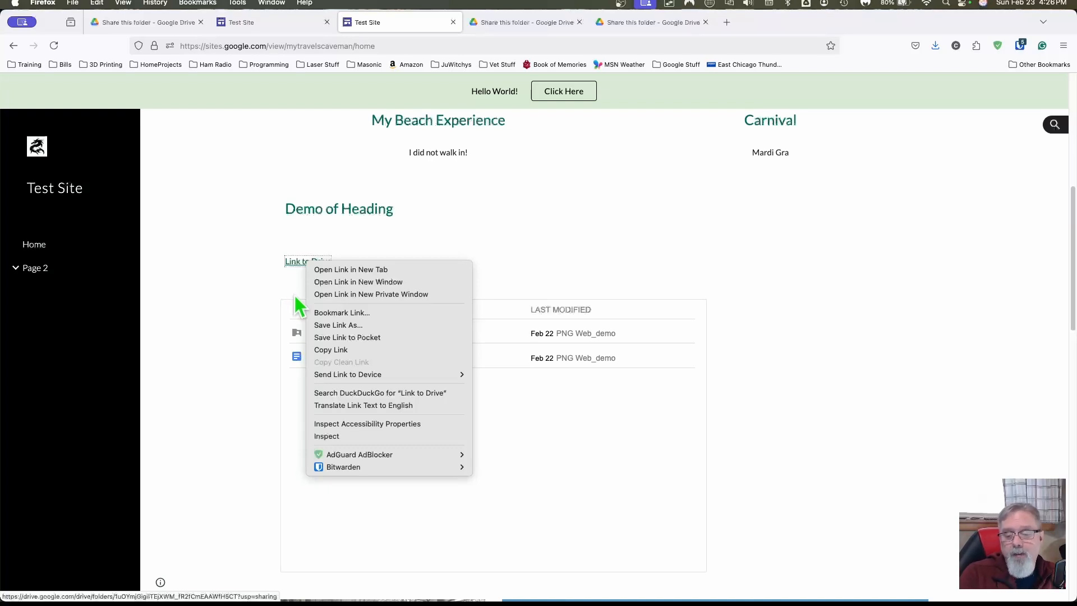
{"action": "left_click", "coordinate": [258, 291]}
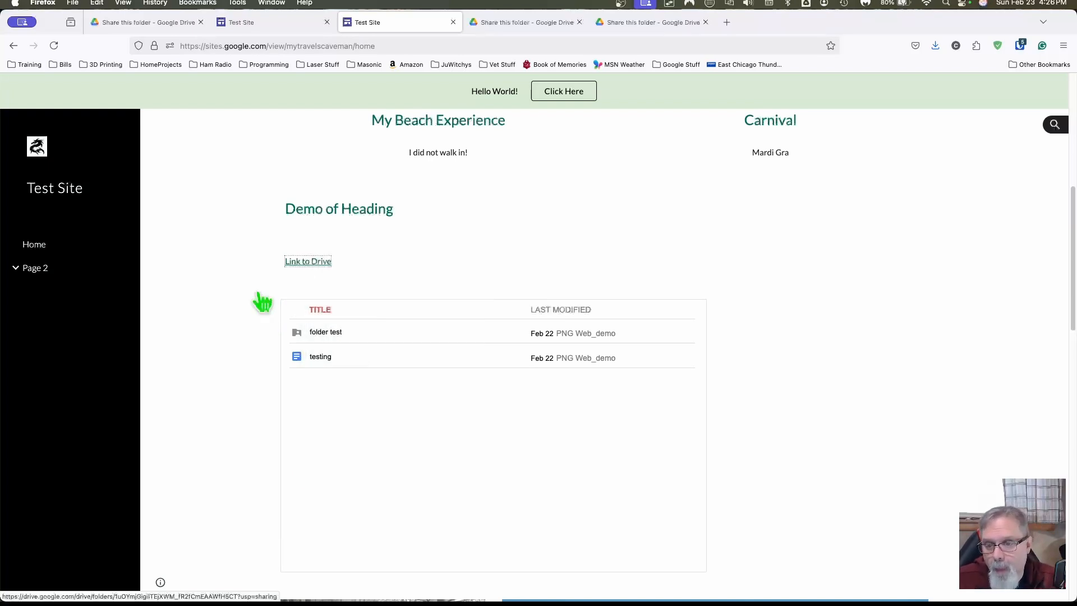
{"action": "left_click", "coordinate": [453, 23]}
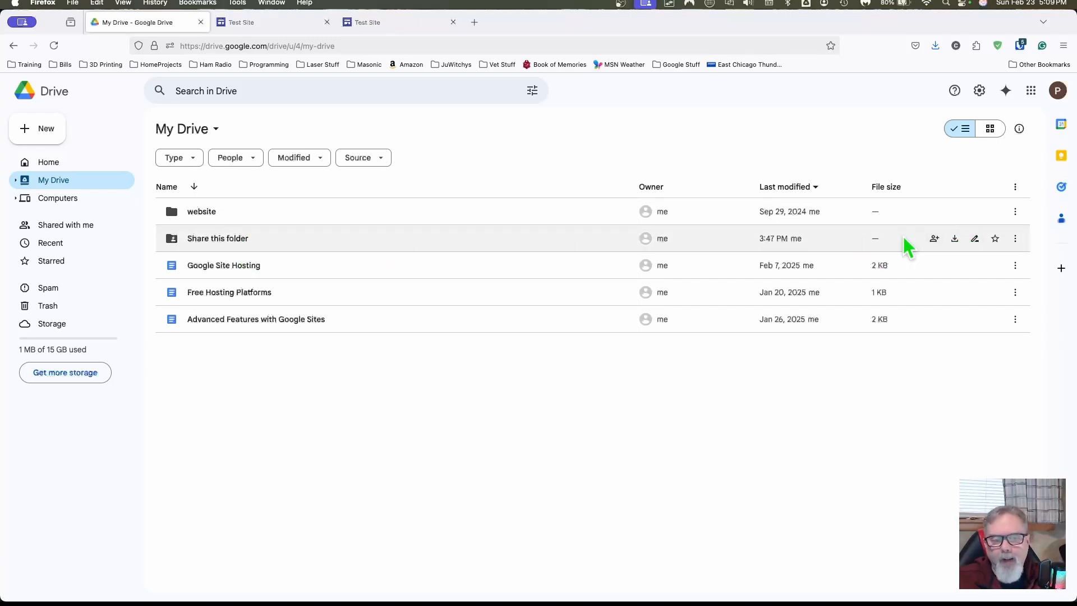
{"action": "left_click", "coordinate": [935, 238]}
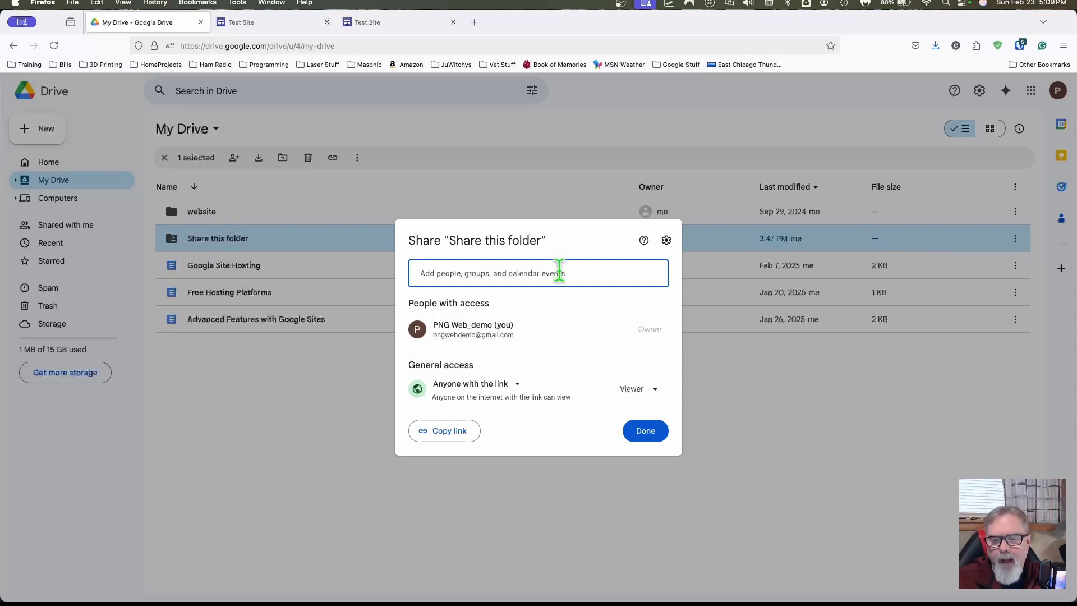
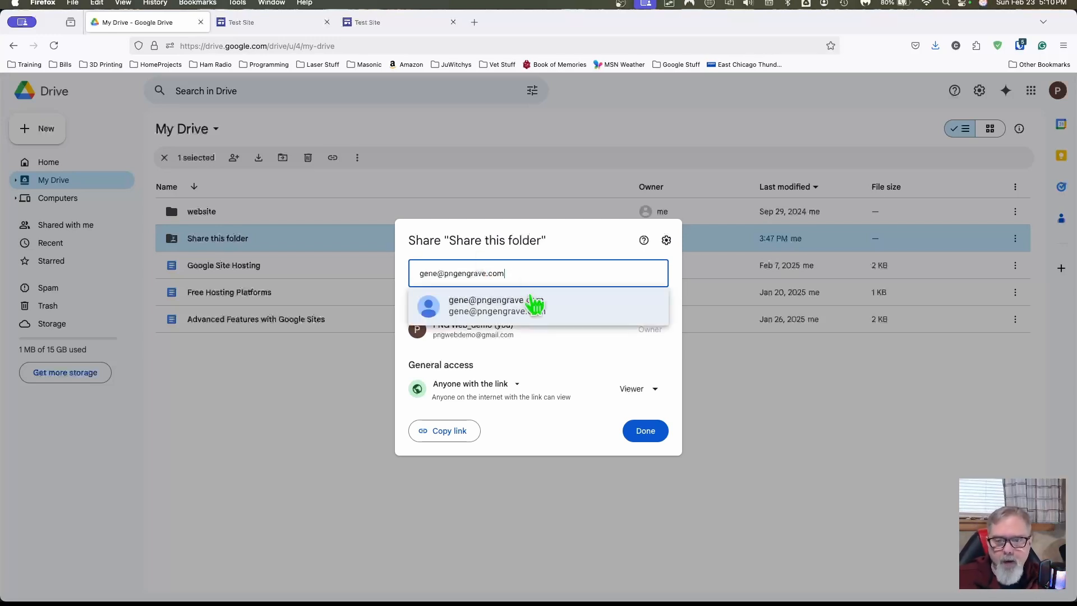
{"action": "left_click", "coordinate": [539, 316]}
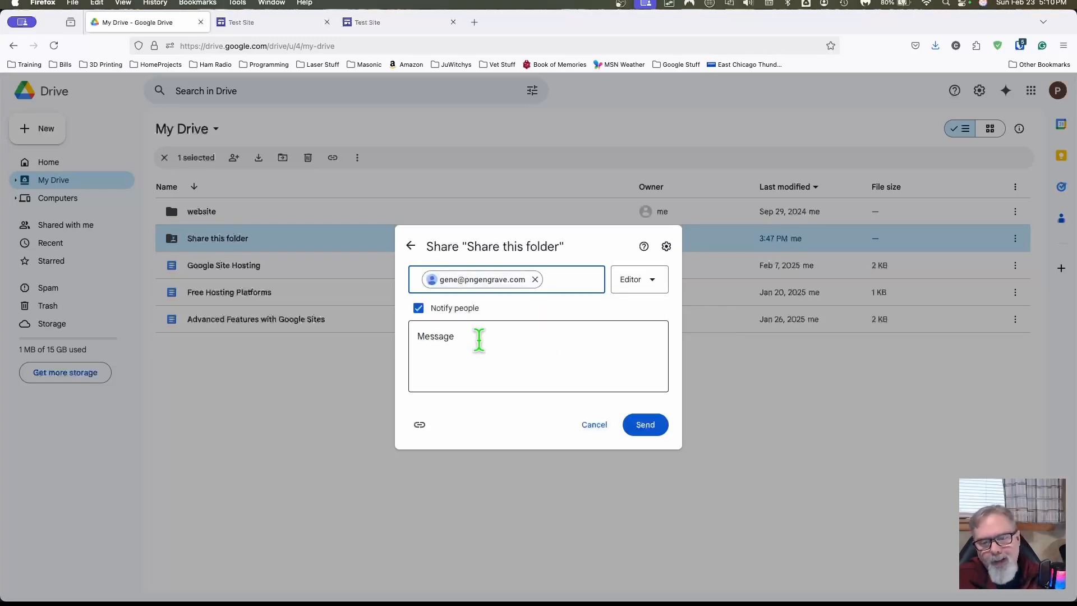
{"action": "left_click", "coordinate": [652, 280]}
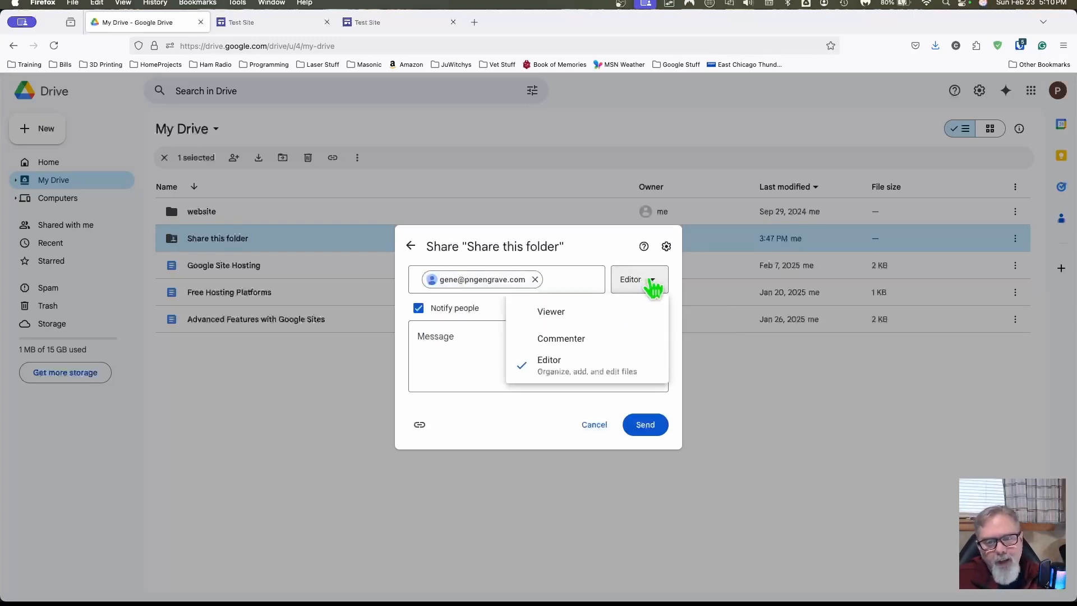
{"action": "left_click", "coordinate": [460, 351]}
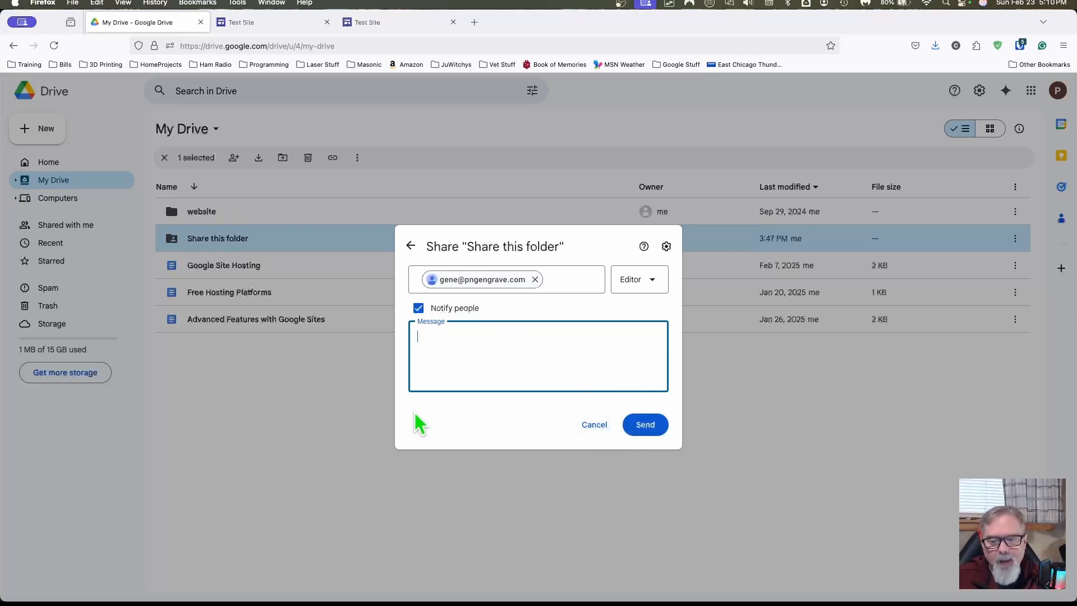
{"action": "left_click", "coordinate": [596, 424]}
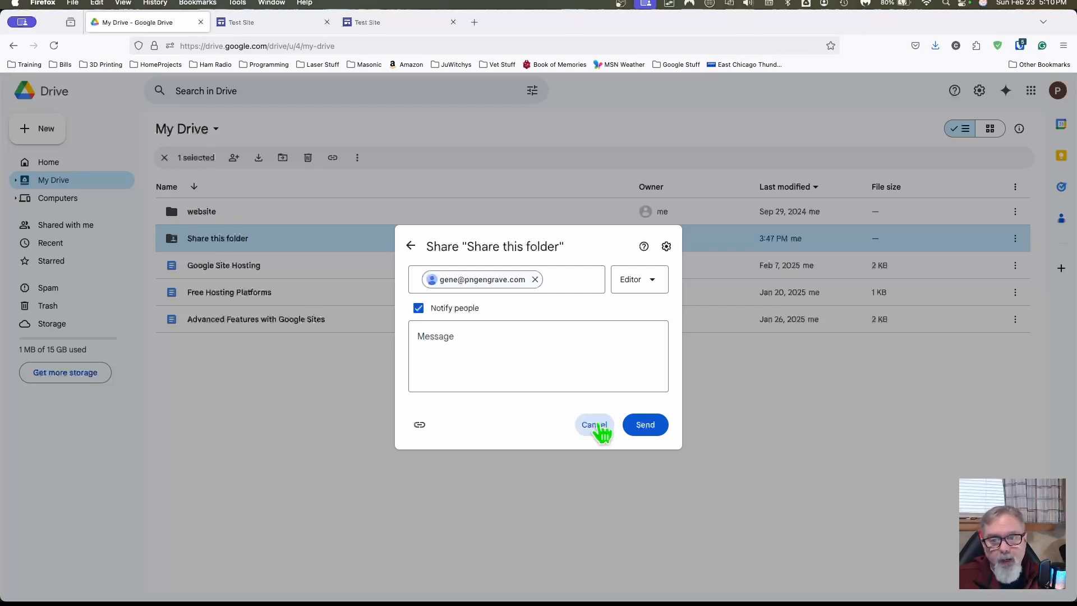
{"action": "left_click", "coordinate": [596, 425]}
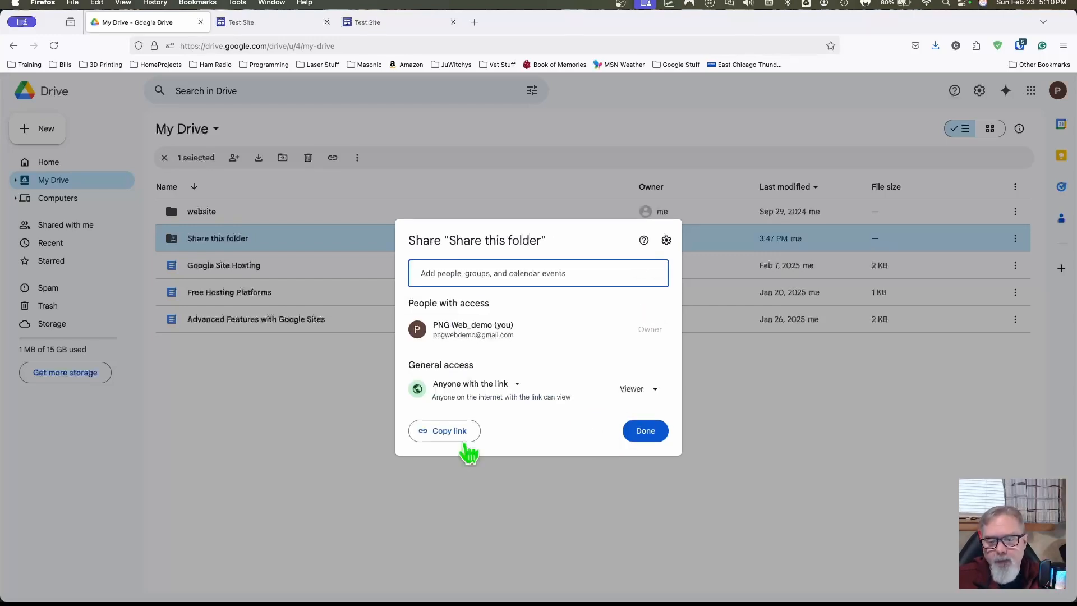
{"action": "left_click", "coordinate": [343, 410]}
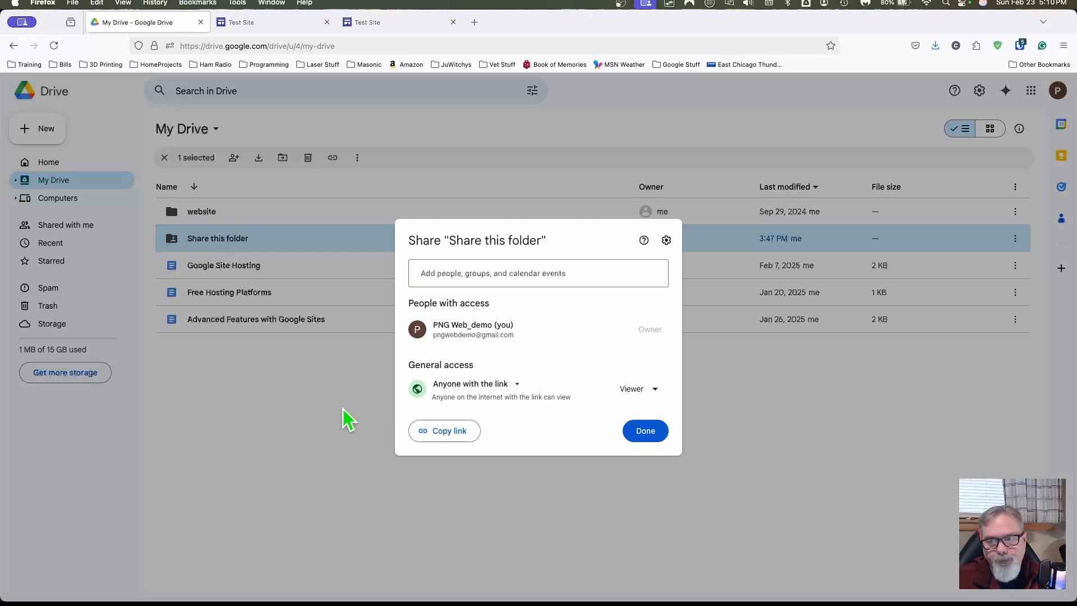
{"action": "left_click", "coordinate": [344, 409]}
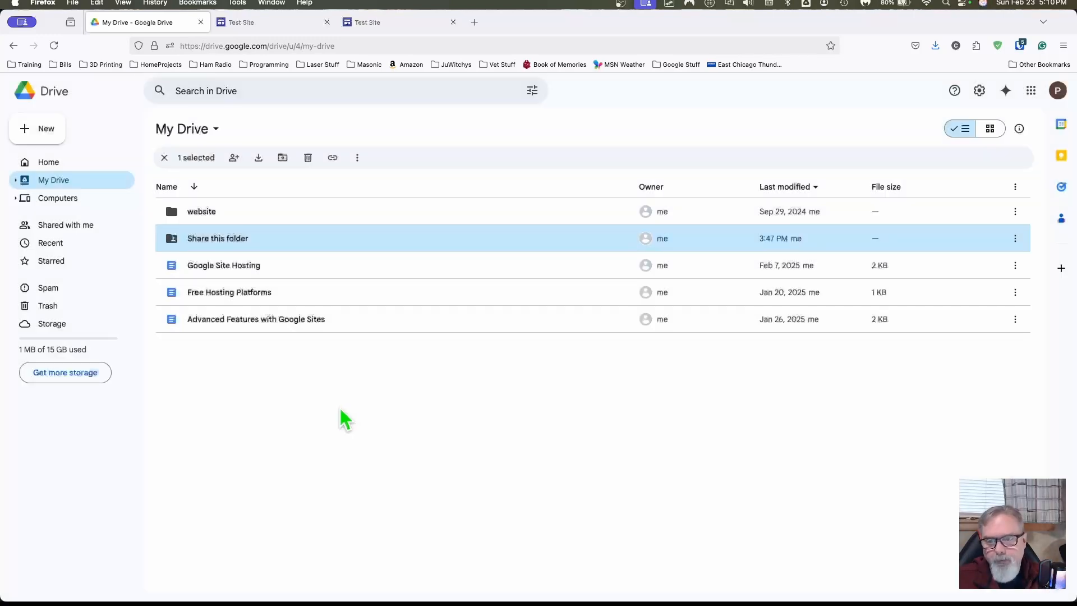
Step: Move from the site editor to the published Test Site page and scroll to the Drive embed
{"action": "left_click", "coordinate": [274, 31]}
{"action": "left_click", "coordinate": [361, 25]}
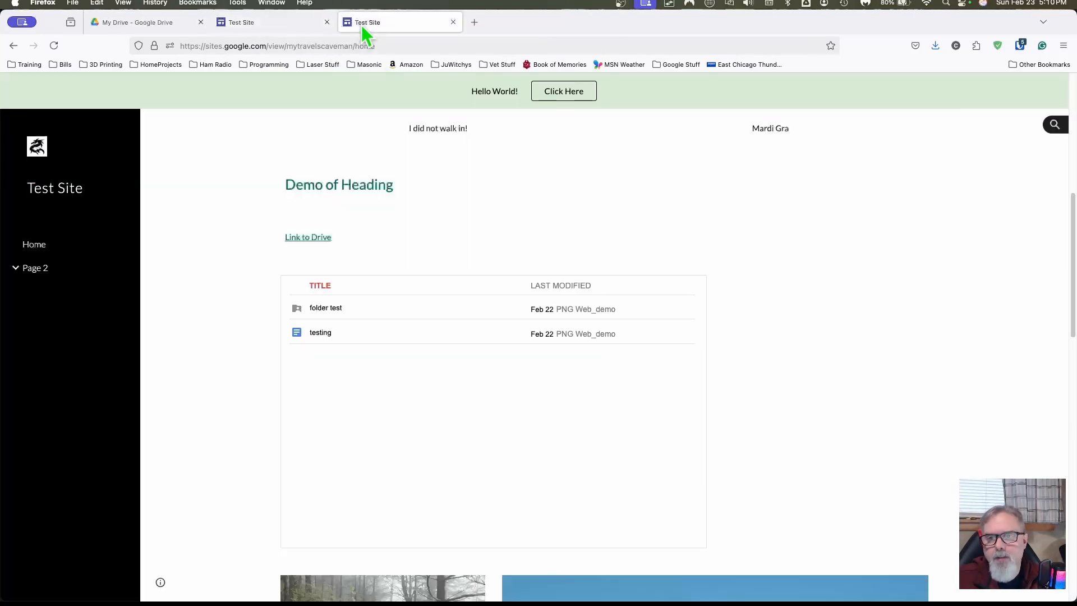
{"action": "scroll", "coordinate": [250, 296], "scroll_direction": "down", "scroll_amount": 1}
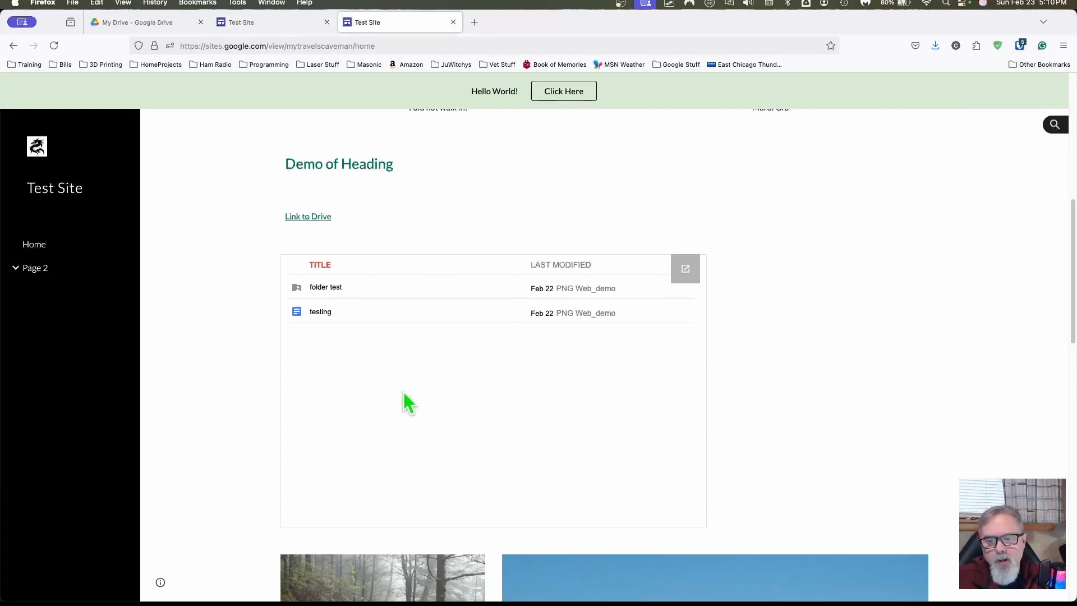